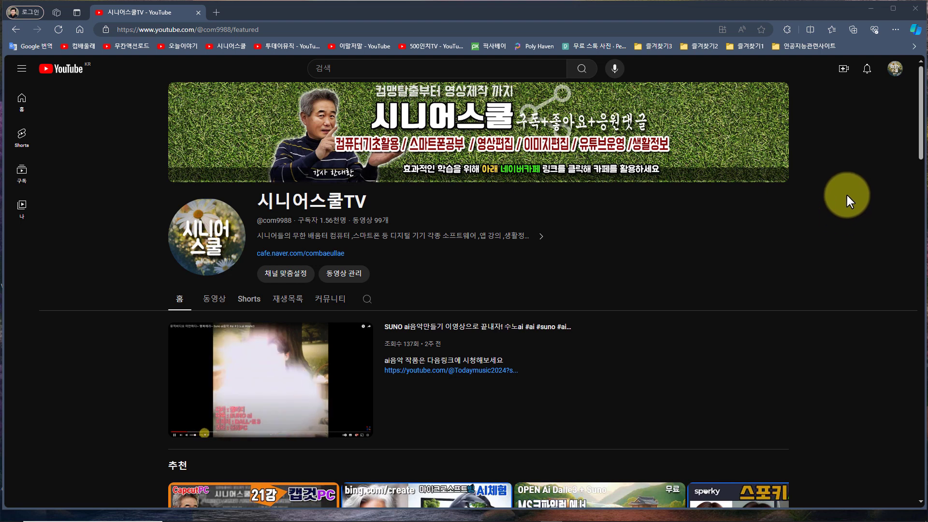
- Read the viewer's comment on the SUNO ai video about export size, highlighting its 16:9 ratio, and close the notifications
click(867, 72)
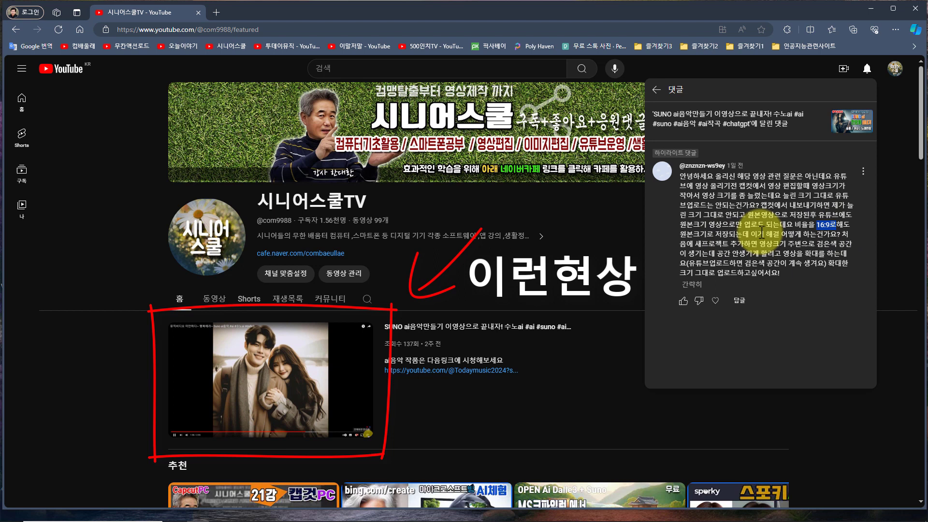
double_click(820, 224)
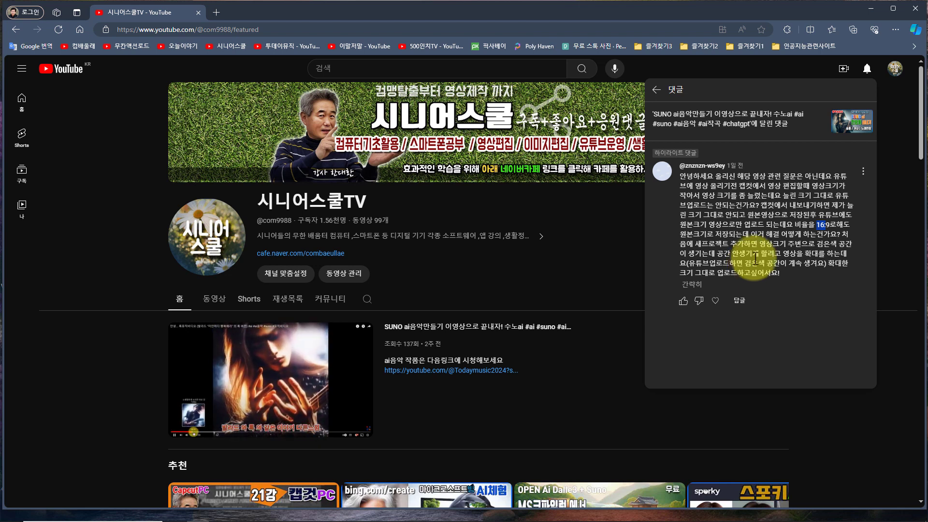
click(902, 224)
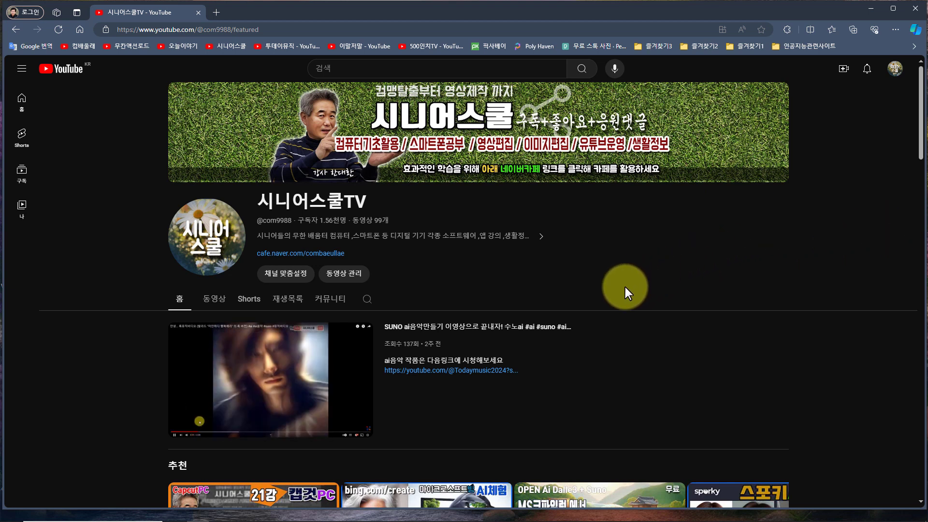
- Examine the 시니어스쿨TV channel's video list for the CapCut PC lessons and the video-editing basics special, and return to its beginning
scroll(626, 289, down, 5)
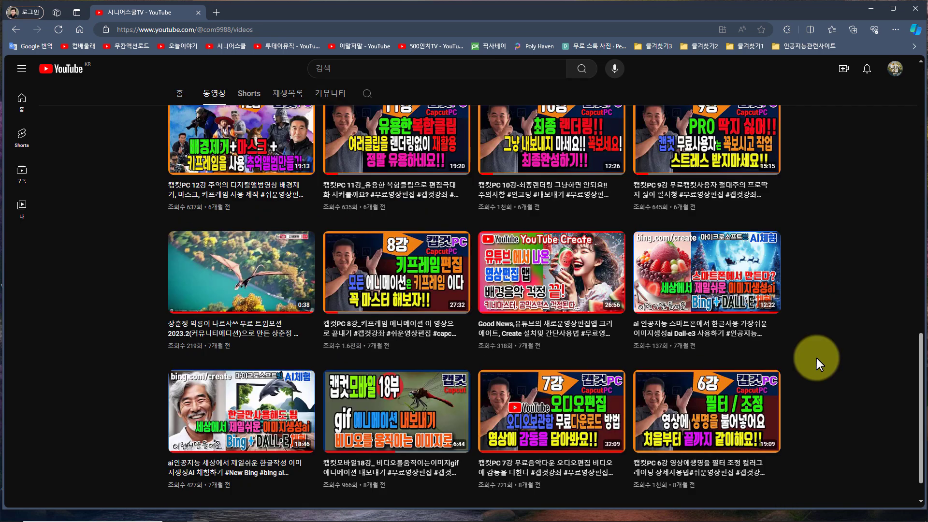
scroll(817, 358, down, 1)
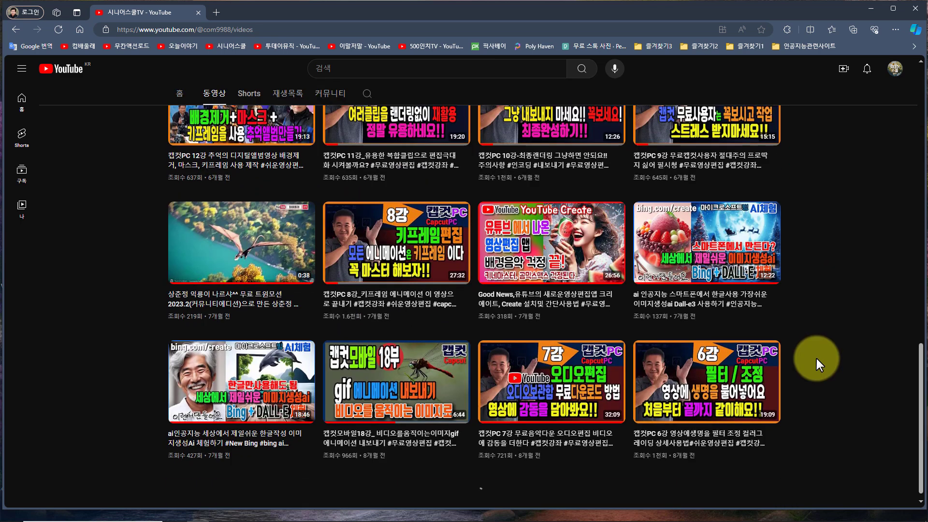
scroll(816, 360, down, 5)
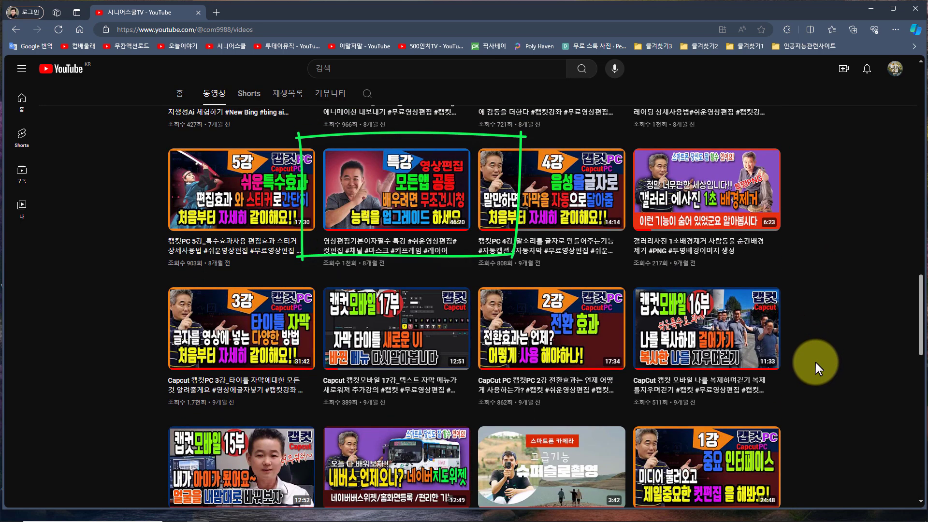
mouse_move(358, 207)
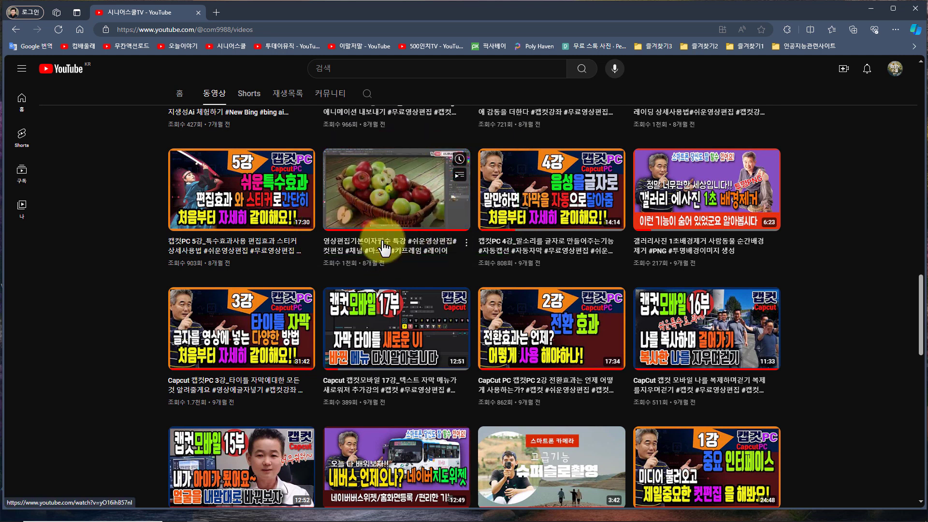
scroll(808, 346, down, 6)
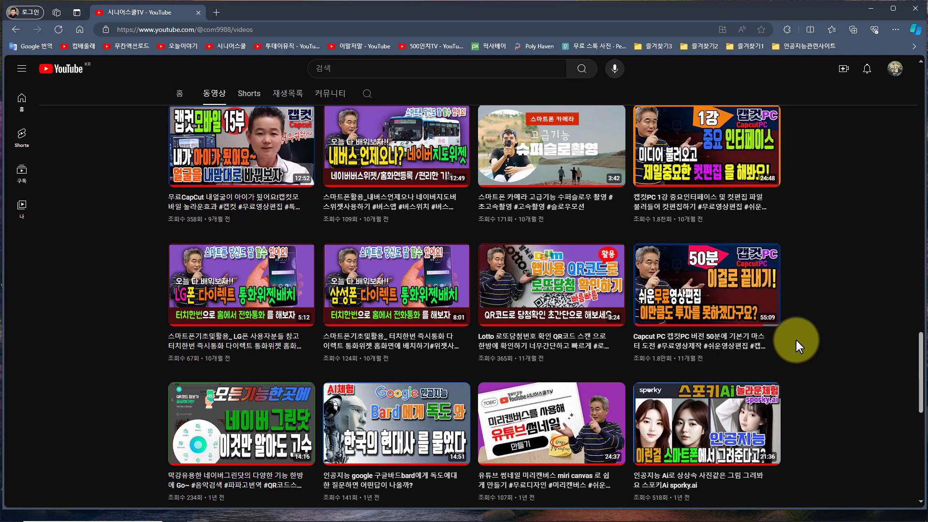
scroll(796, 340, up, 3)
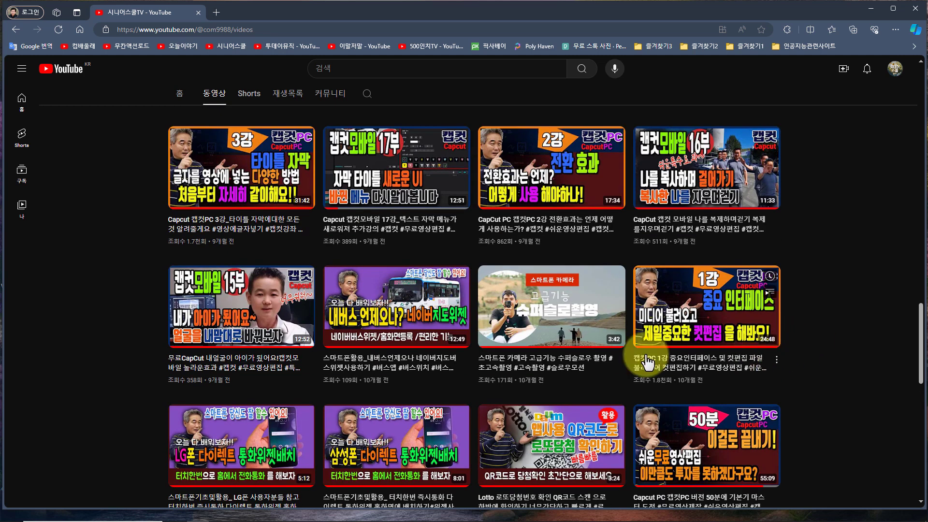
scroll(434, 374, up, 3)
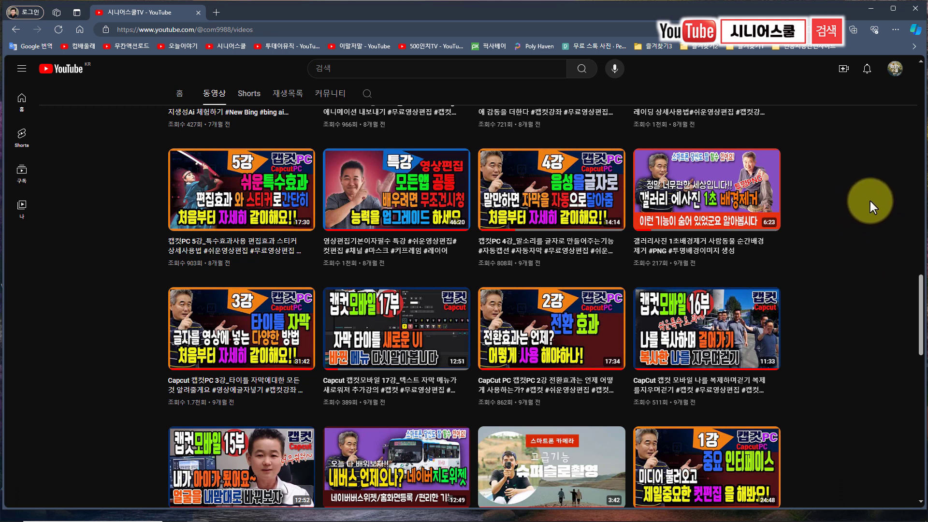
key(Home)
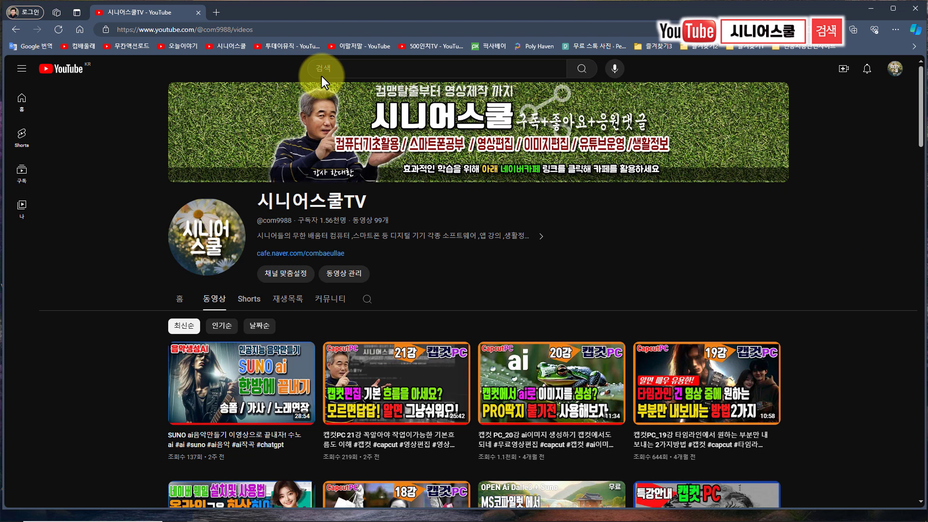
- Visit the bookmarked 500인치TV channel, look through the video sections on its home page, and close the browser
click(432, 46)
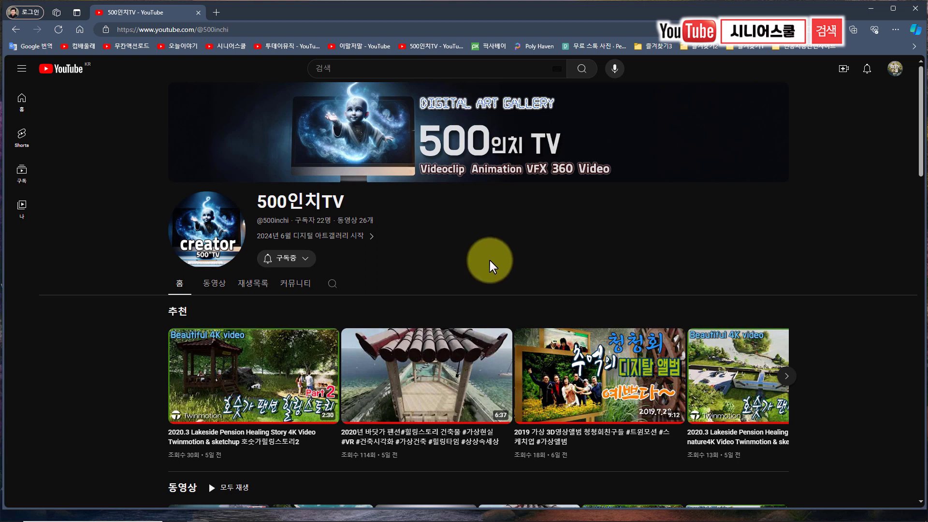
scroll(488, 257, down, 3)
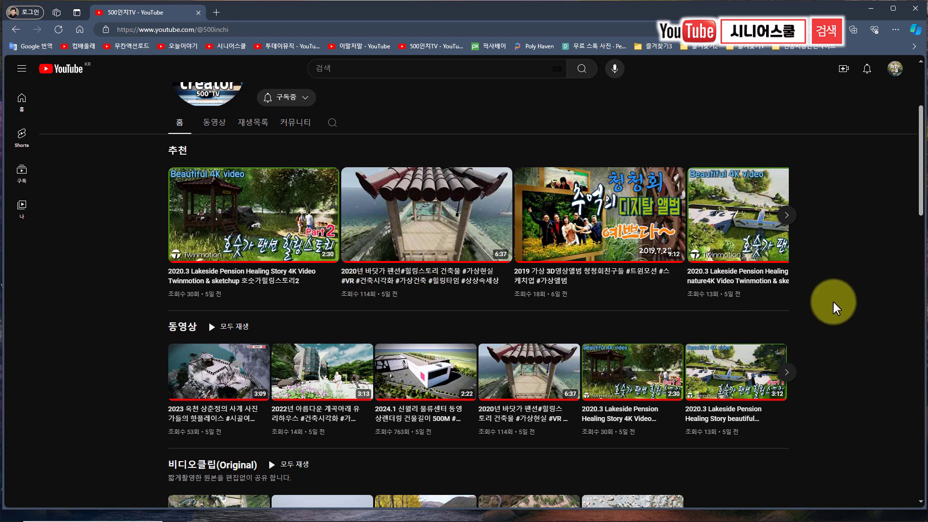
scroll(843, 303, down, 3)
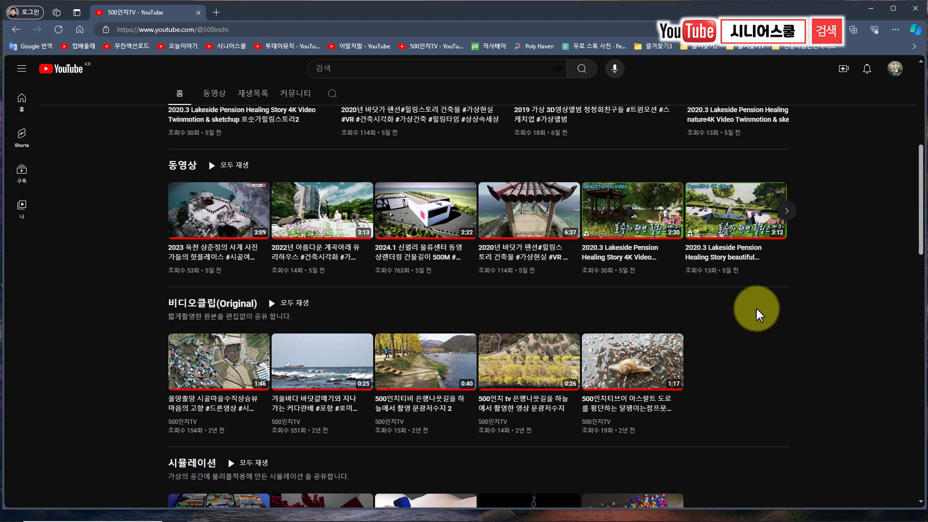
scroll(759, 313, down, 4)
scroll(777, 312, up, 4)
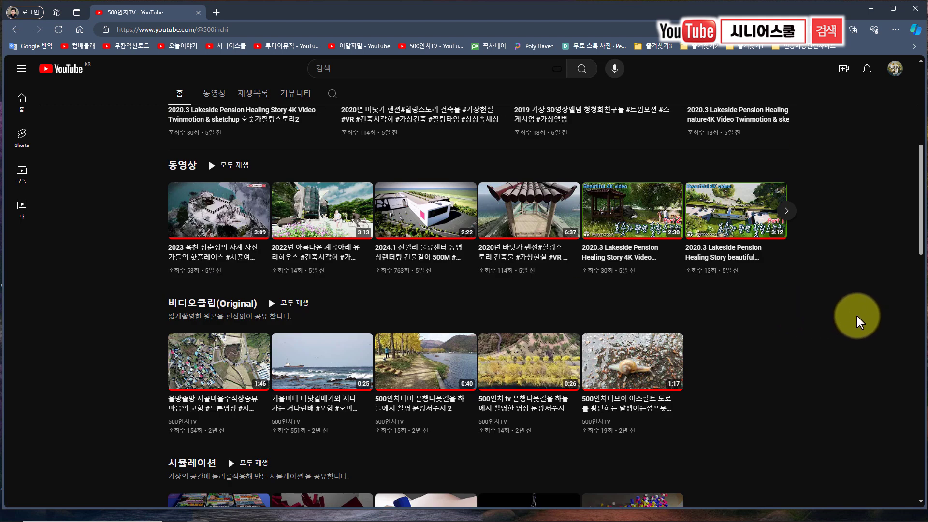
scroll(856, 322, up, 3)
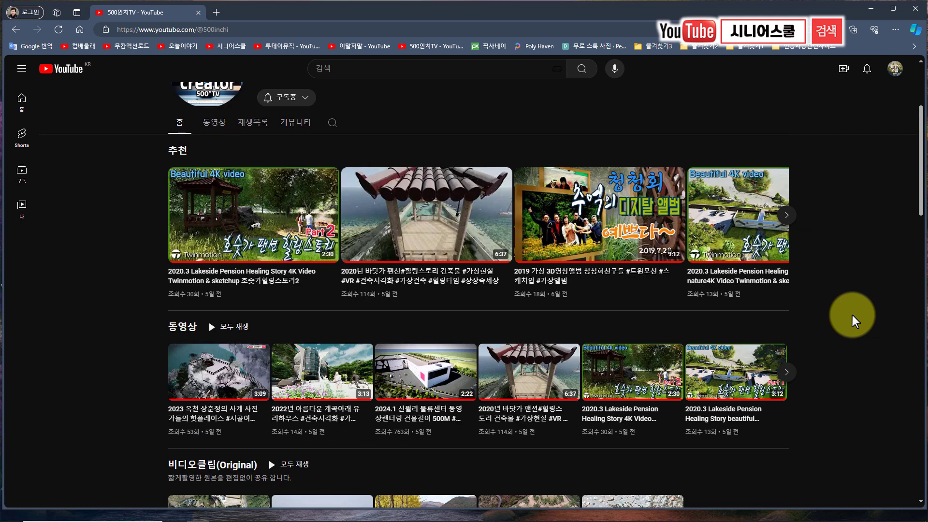
scroll(854, 321, down, 3)
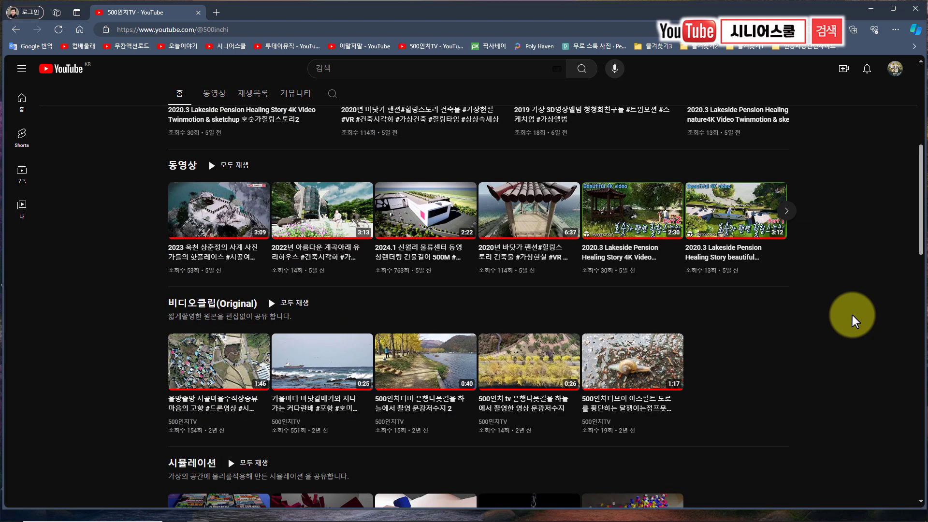
scroll(854, 317, up, 6)
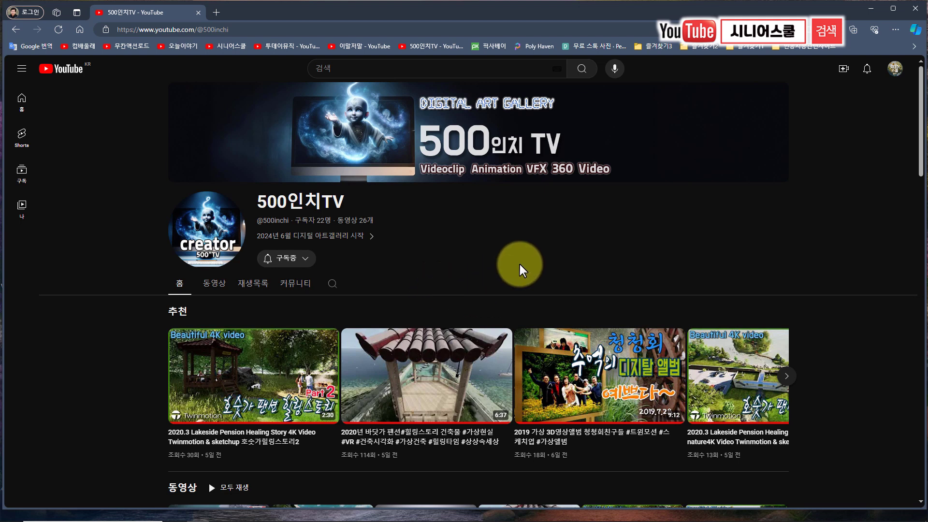
click(918, 11)
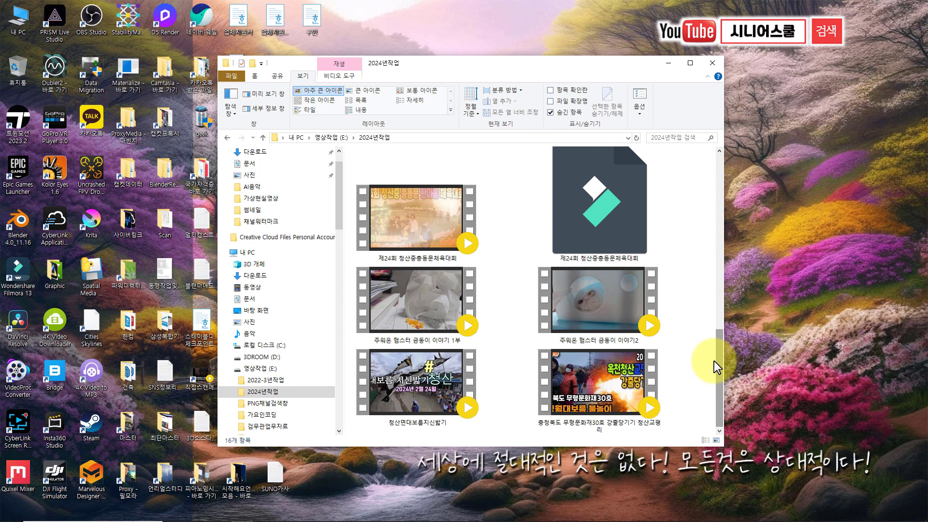
- Compare the file sizes and lengths of the videos 주워온 햄스터 금동이 이야기2 and 금동이 720P 축소한영상 in the 2024년작업 folder
click(602, 306)
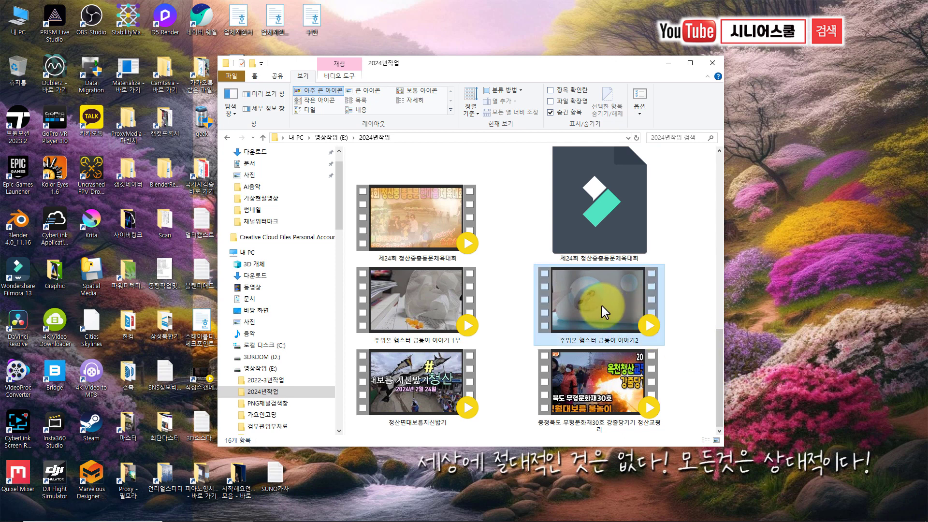
drag(719, 353, 718, 273)
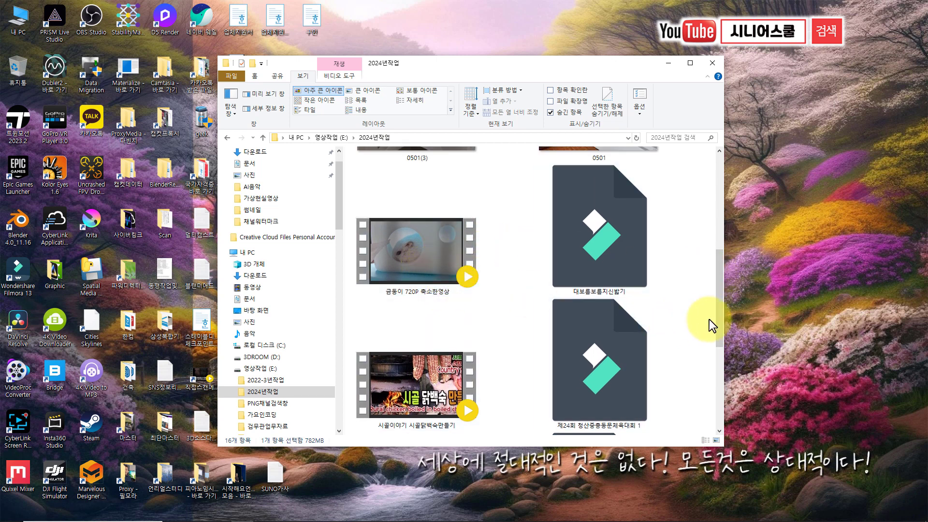
drag(717, 334, 717, 401)
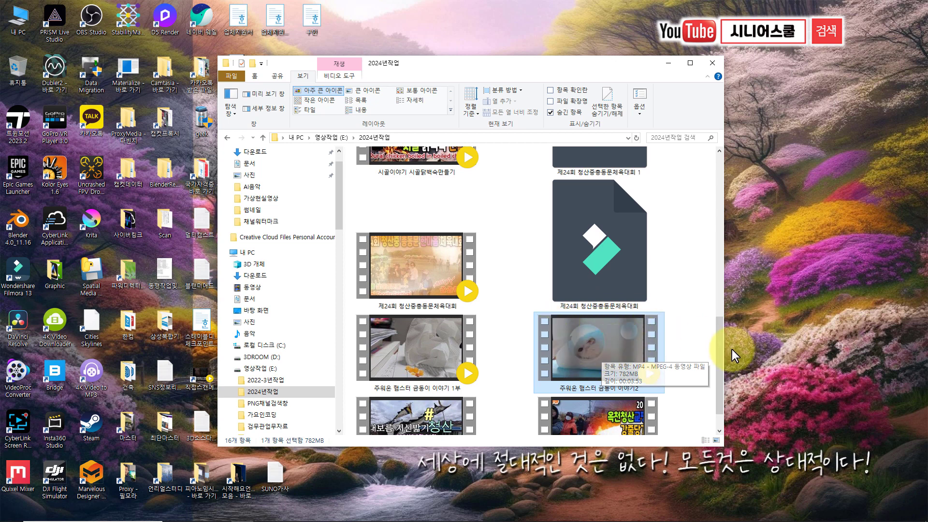
drag(716, 354, 721, 295)
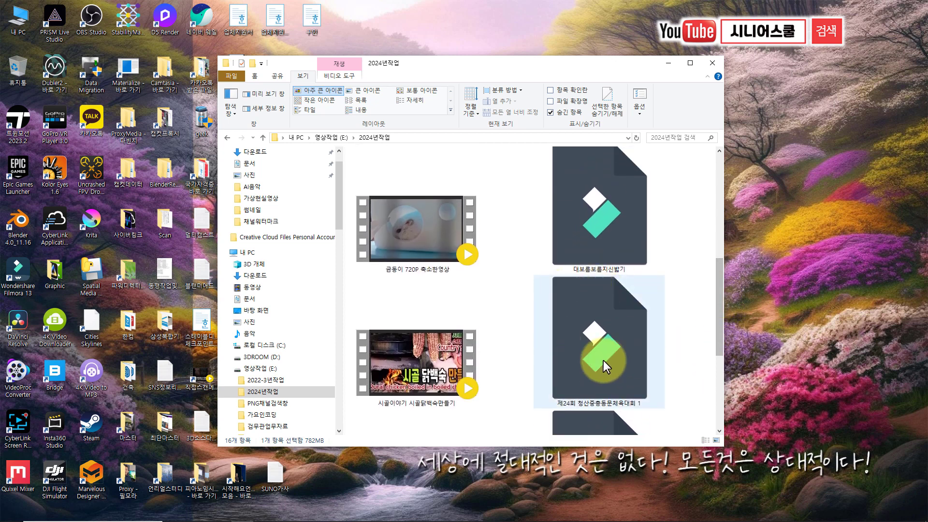
scroll(459, 271, down, 3)
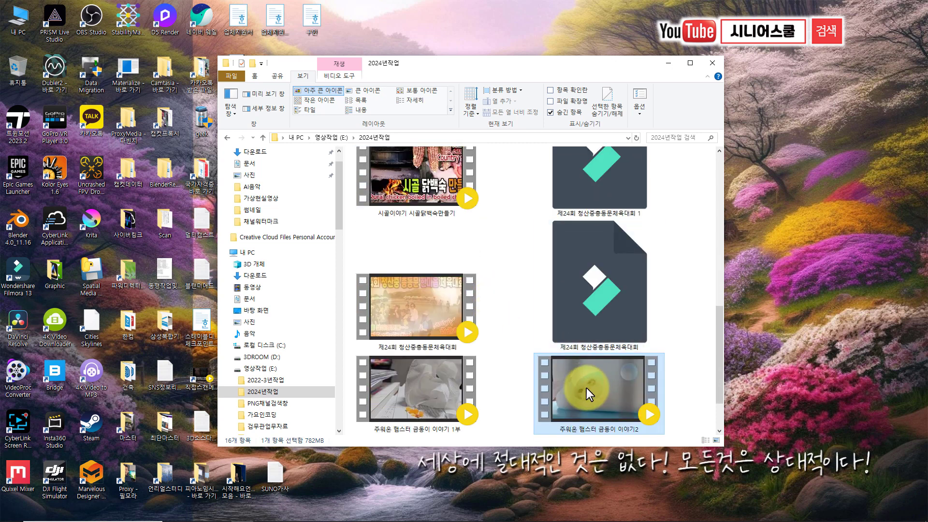
scroll(512, 301, up, 5)
click(438, 265)
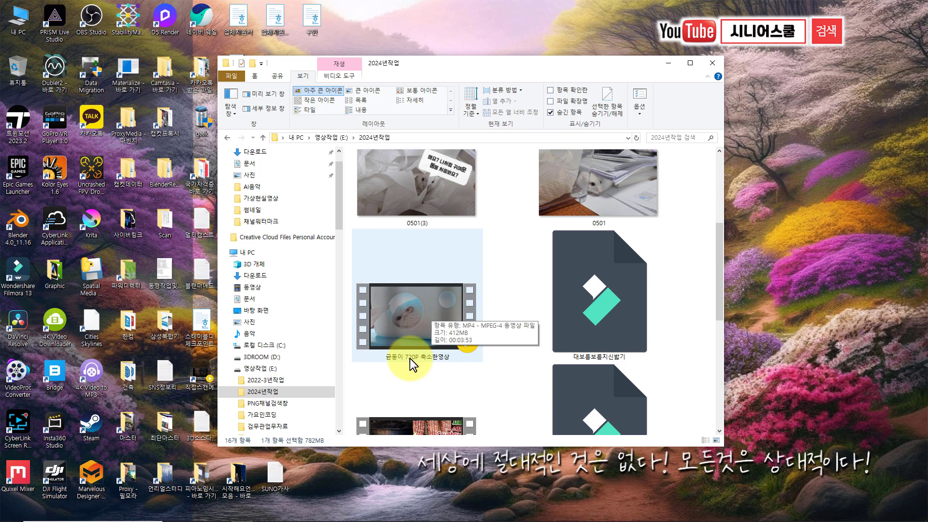
scroll(454, 314, down, 1)
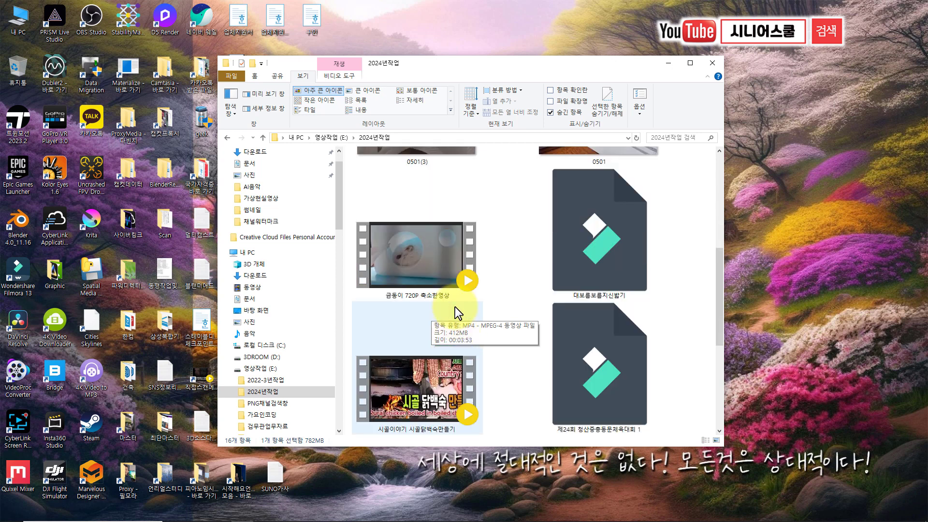
scroll(549, 266, down, 3)
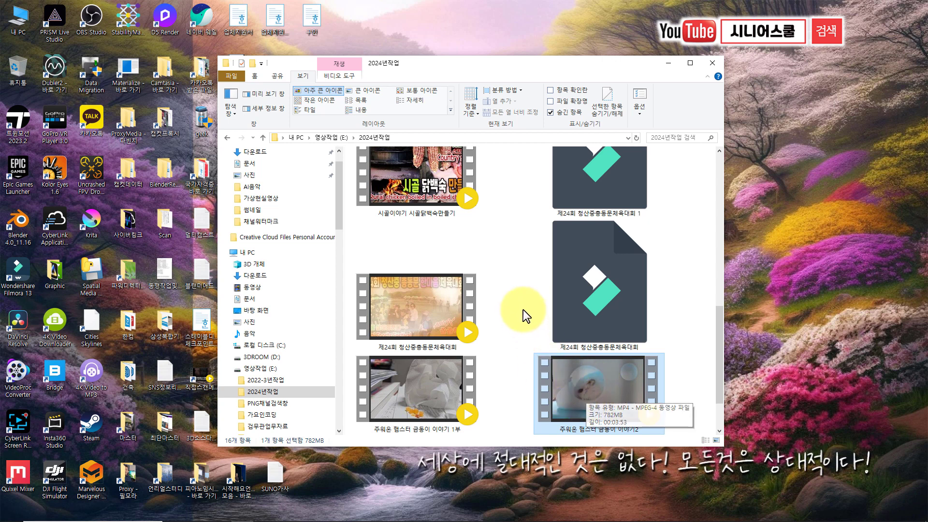
scroll(523, 309, up, 4)
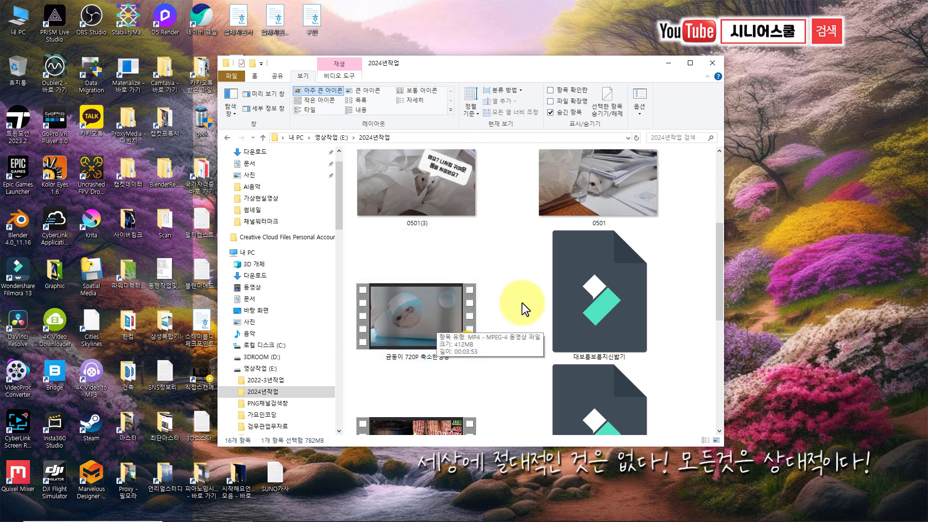
- Show the detailed file properties of 주워온 햄스터 금동이 이야기2 to check its frame width and height, keeping the properties window beside the folder
mouse_move(581, 285)
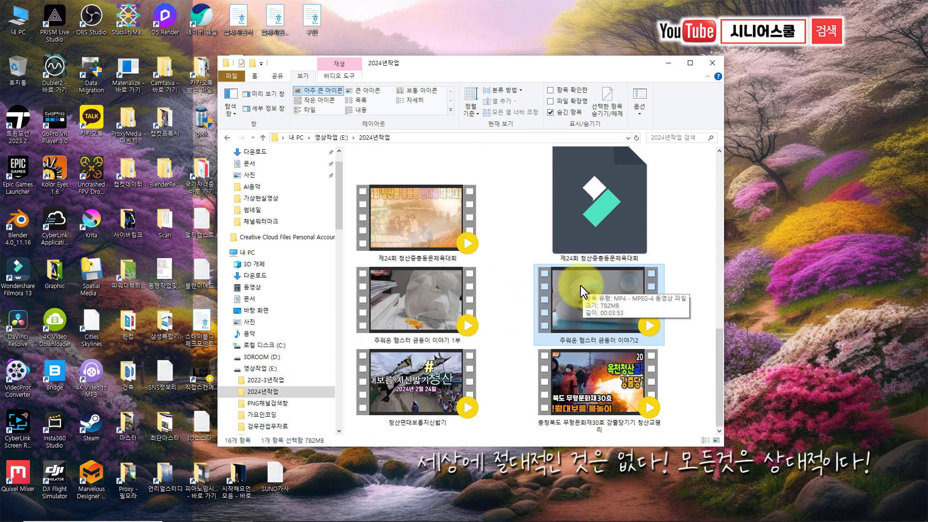
right_click(576, 285)
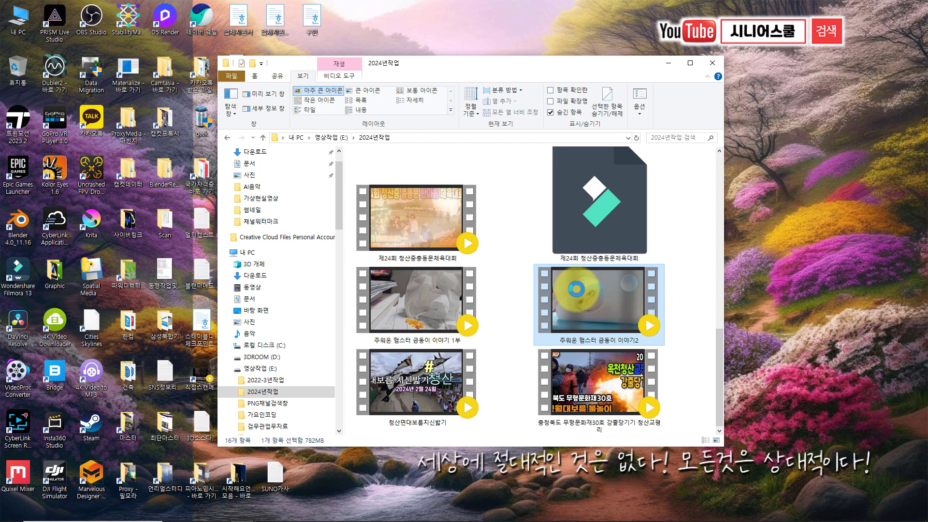
click(478, 277)
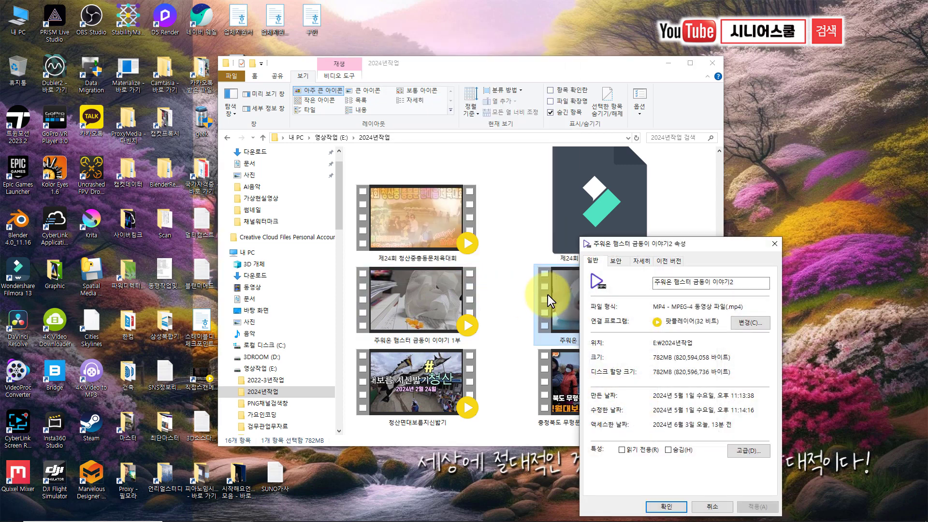
drag(681, 247, 747, 127)
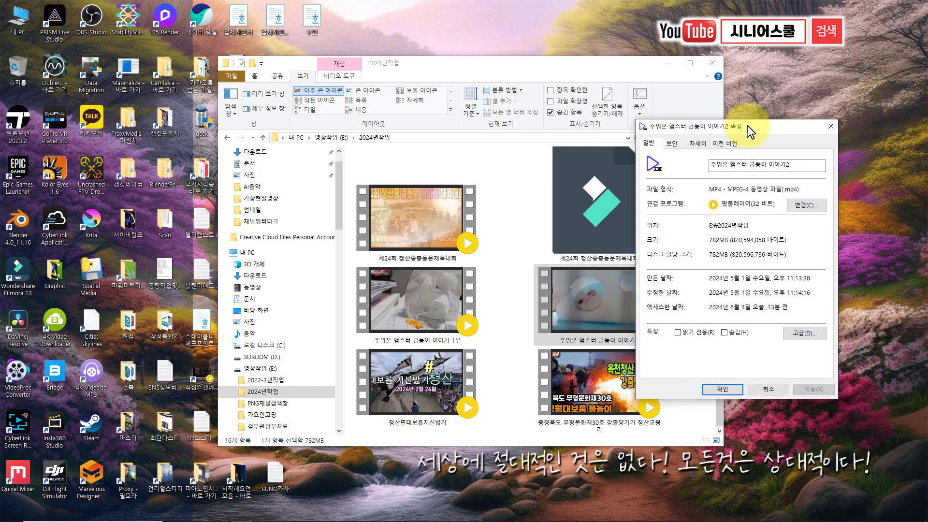
click(698, 143)
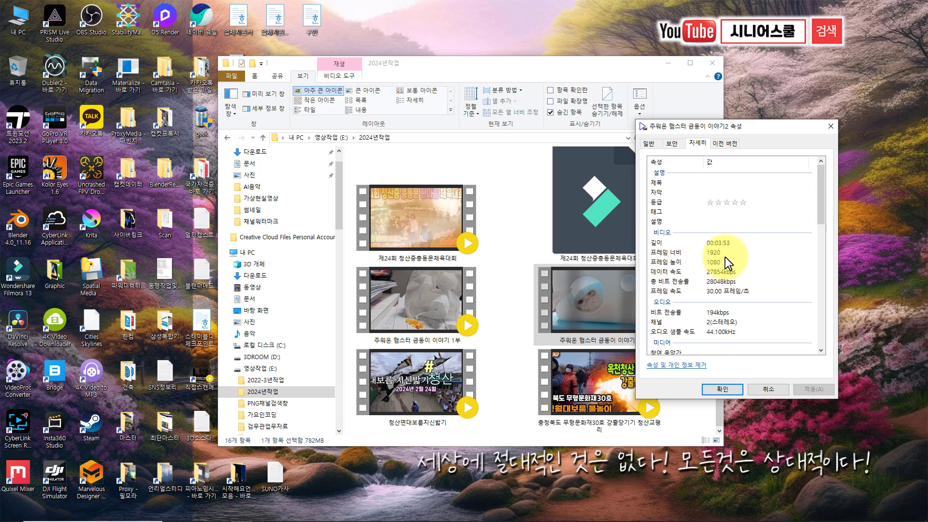
drag(751, 126, 764, 132)
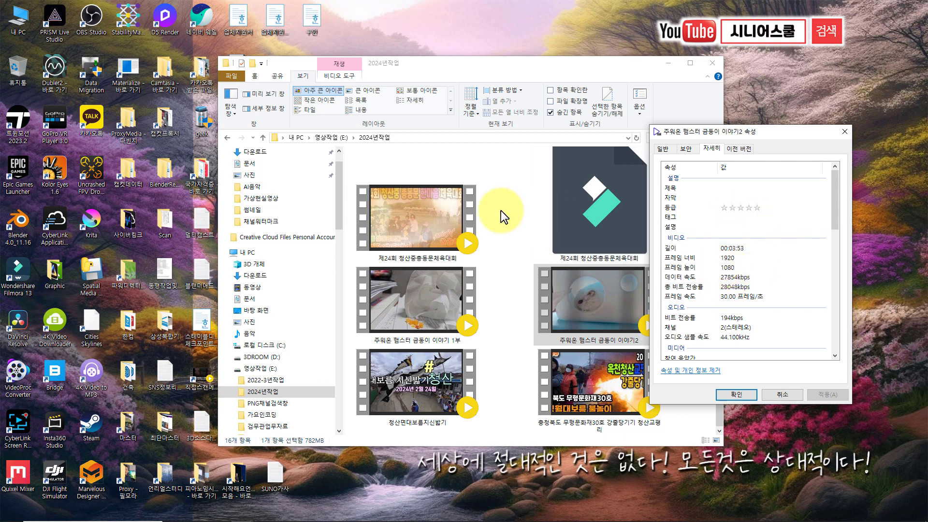
- Show the file properties of the video 금동이 720P 축소한영상 to check its frame width and height
scroll(501, 210, down, 5)
click(404, 311)
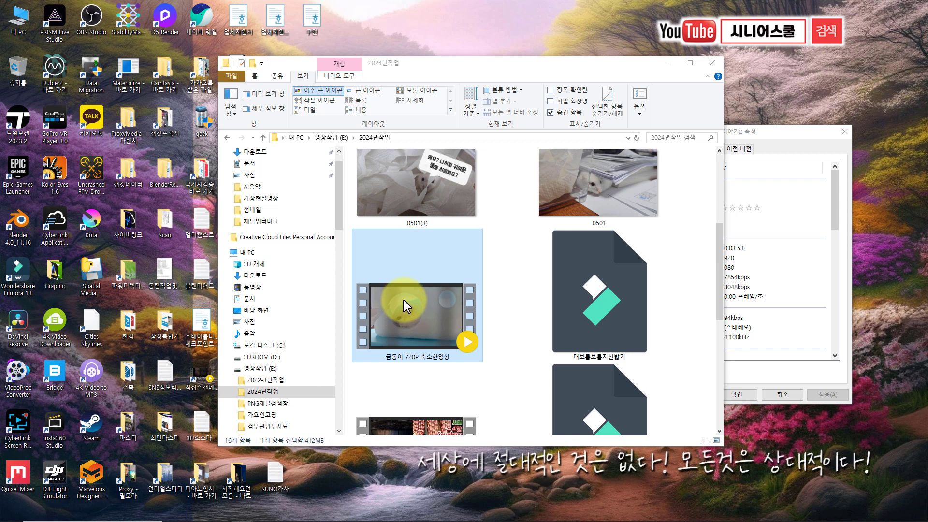
key(alt+Return)
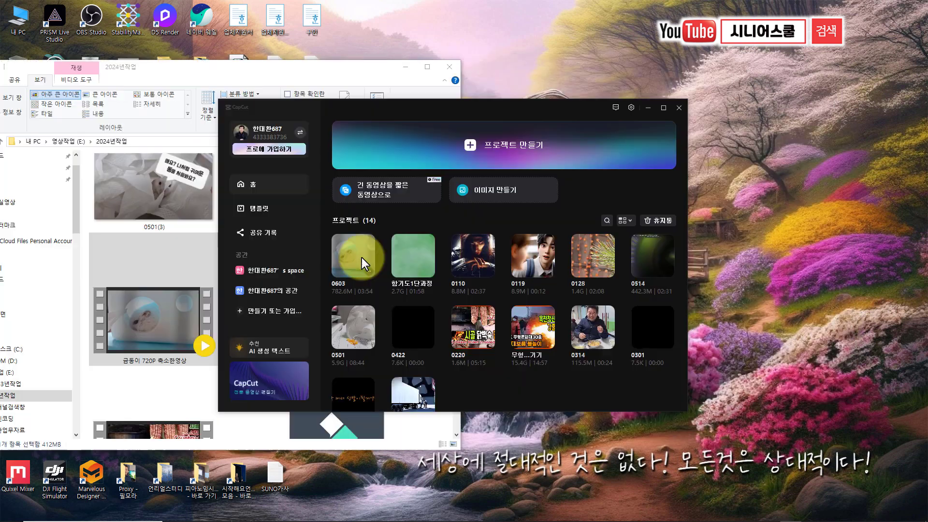
- Switch to CapCut, open project 0603, and preview the original clip up to about 1:31 before returning to its start
click(352, 262)
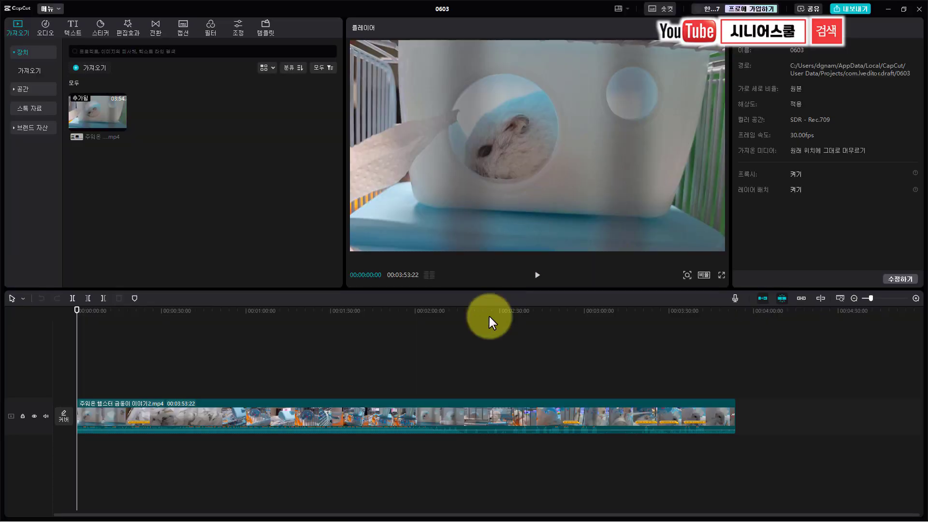
drag(79, 319, 335, 328)
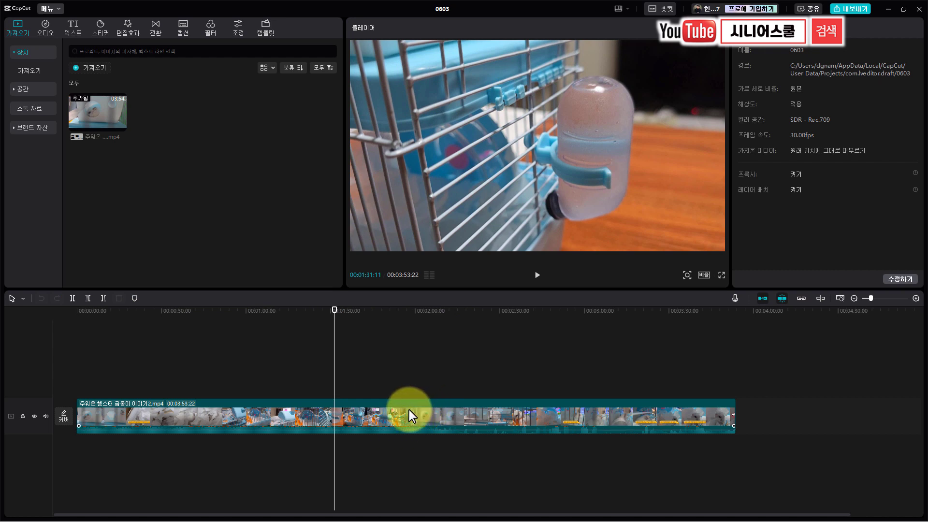
drag(336, 311, 78, 338)
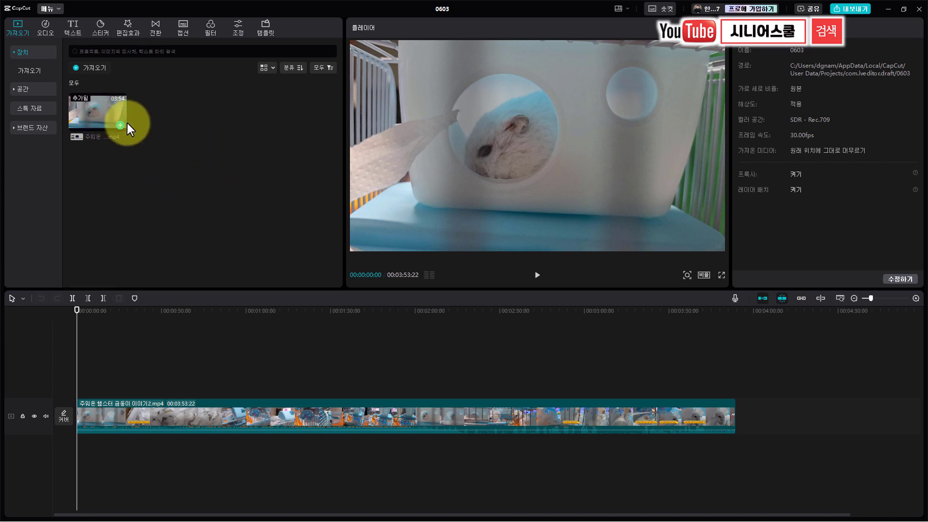
- Import 금동이 720P 축소한영상 from the 2024년작업 folder and place it on a track above the original, starting at about 12 seconds
click(94, 68)
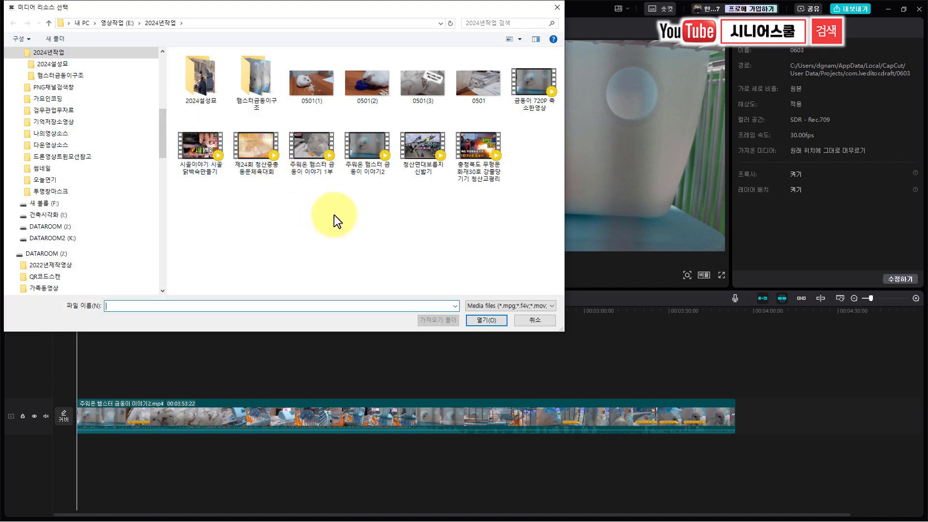
click(530, 83)
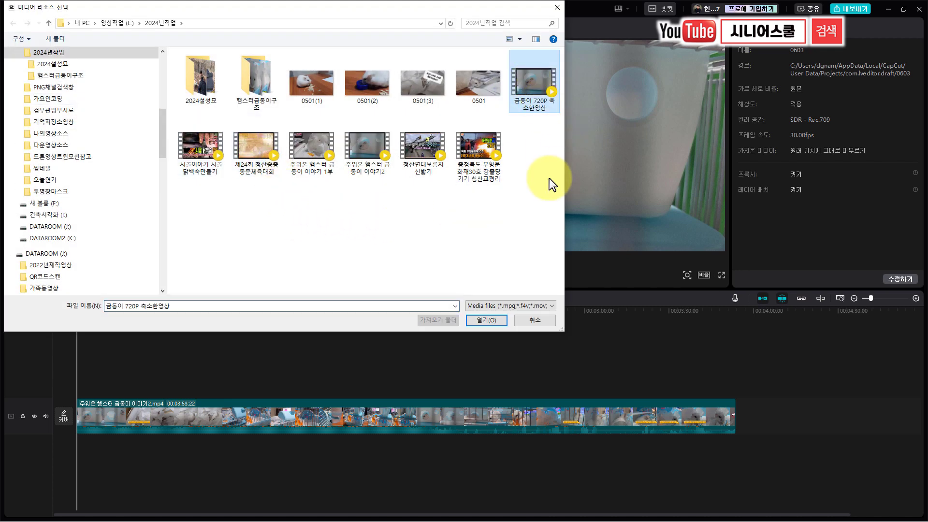
click(482, 321)
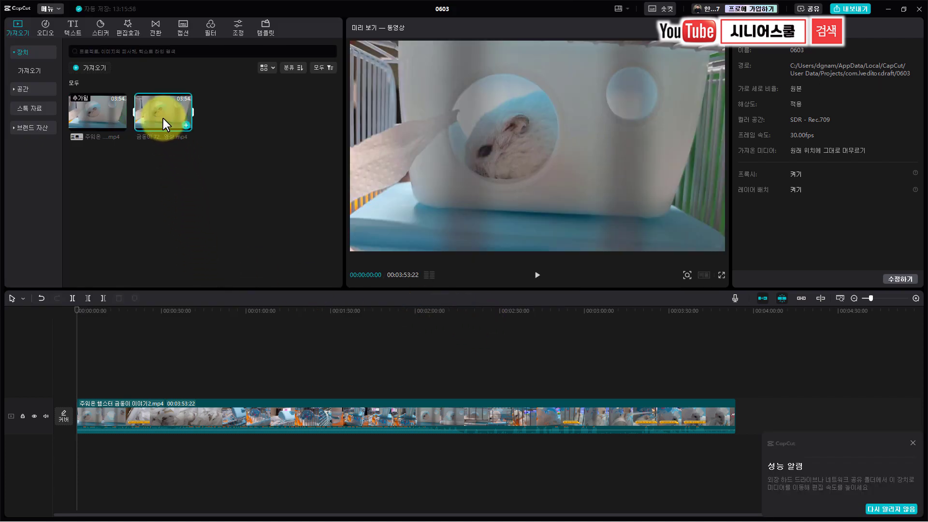
drag(163, 121, 165, 132)
drag(164, 163, 111, 383)
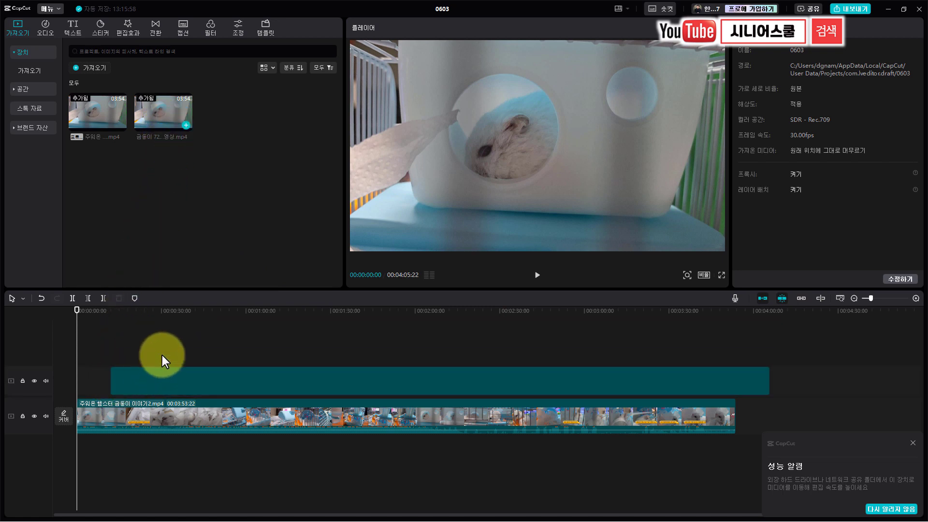
- Compare the overlapping clips in the preview, moving the 720P clip to start at about 43 seconds to reveal the original beneath
click(146, 311)
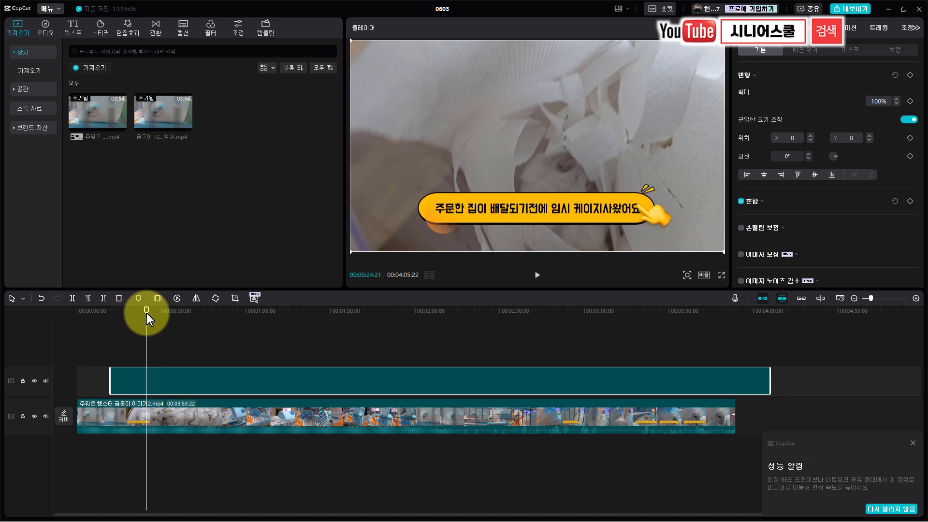
drag(146, 310, 182, 347)
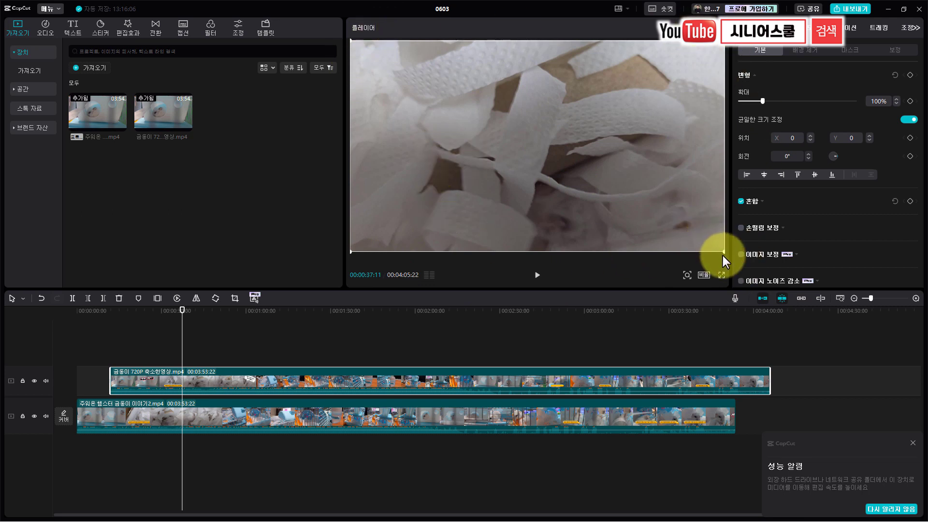
mouse_move(182, 317)
mouse_down()
mouse_move(174, 327)
mouse_move(170, 319)
mouse_up()
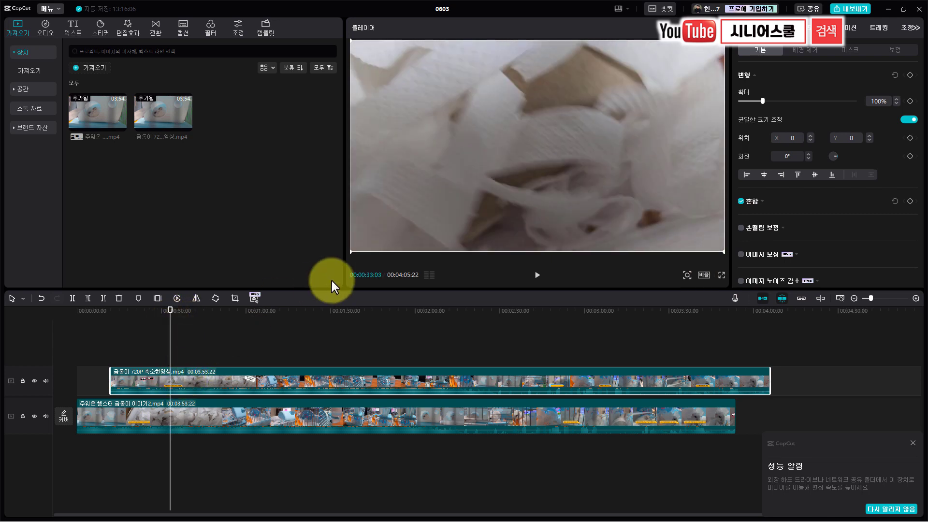
drag(188, 382, 274, 383)
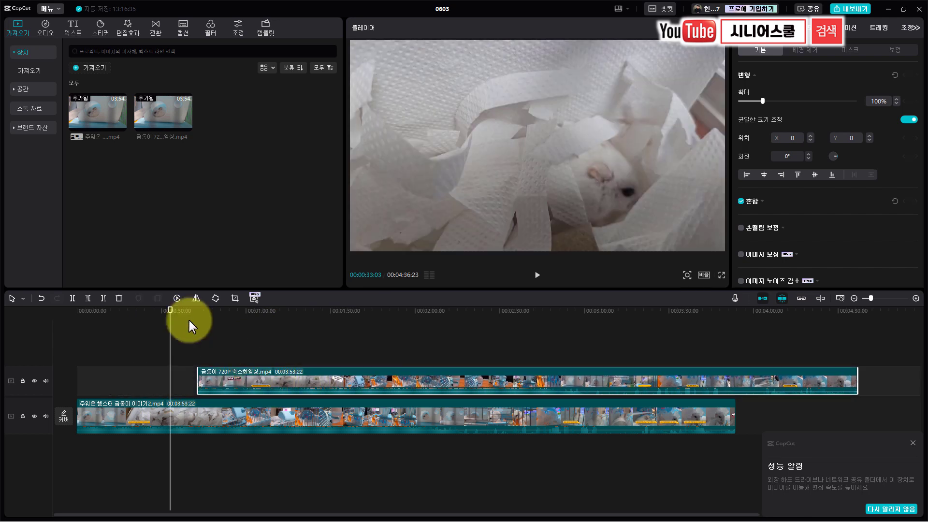
drag(171, 320, 128, 326)
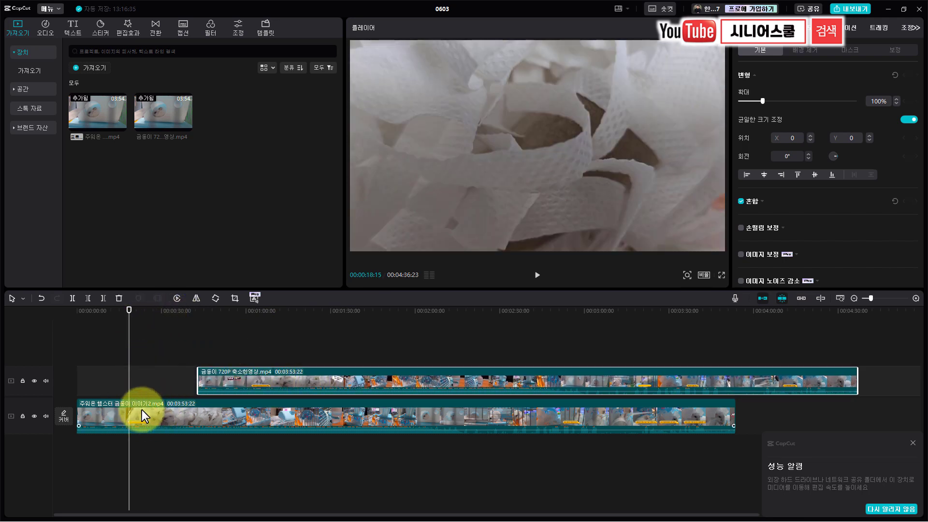
- Tint the original clip blue by setting its colour temperature to -50 and tint to -47, and lower its exposure
click(170, 419)
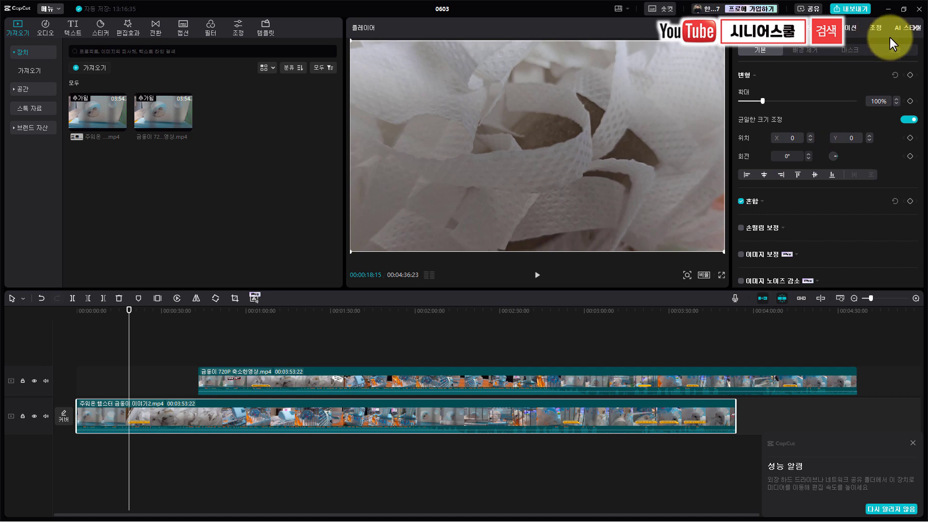
click(895, 50)
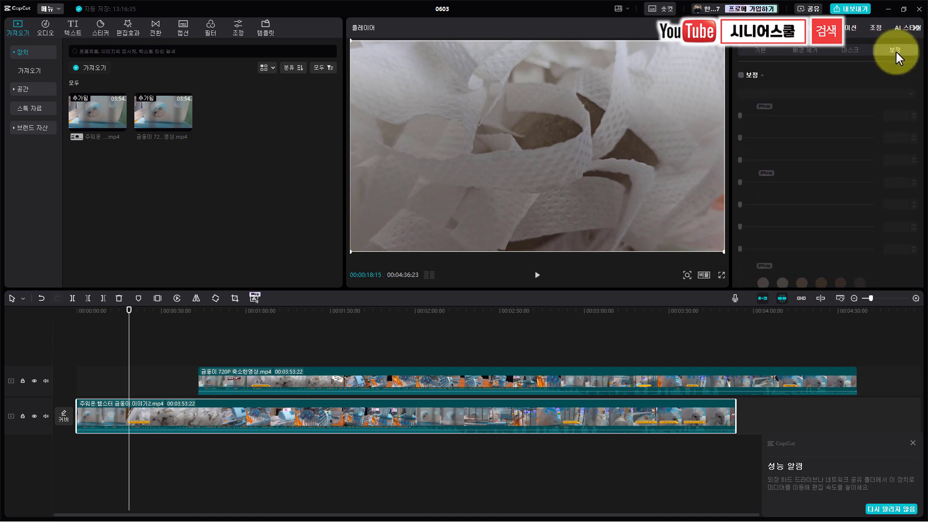
scroll(803, 161, down, 5)
scroll(802, 161, up, 5)
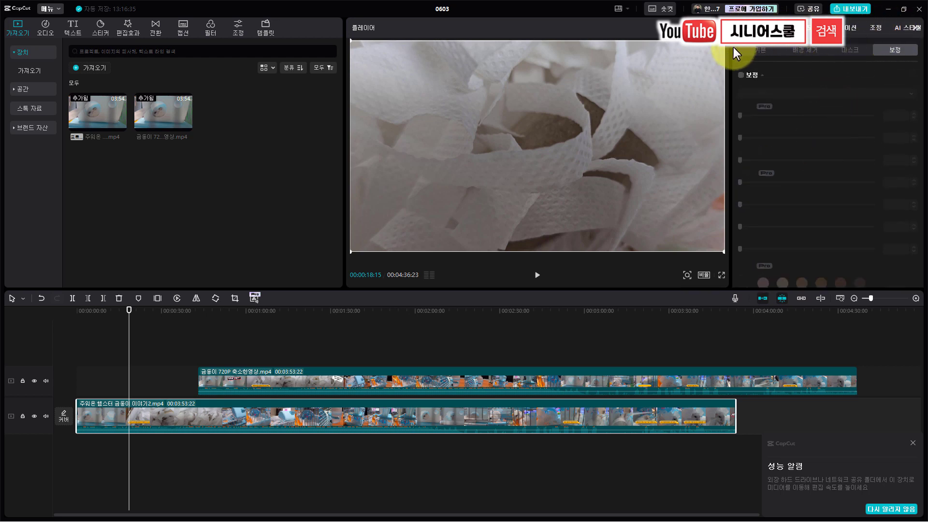
mouse_move(729, 48)
mouse_down()
mouse_move(680, 56)
mouse_move(738, 53)
mouse_up()
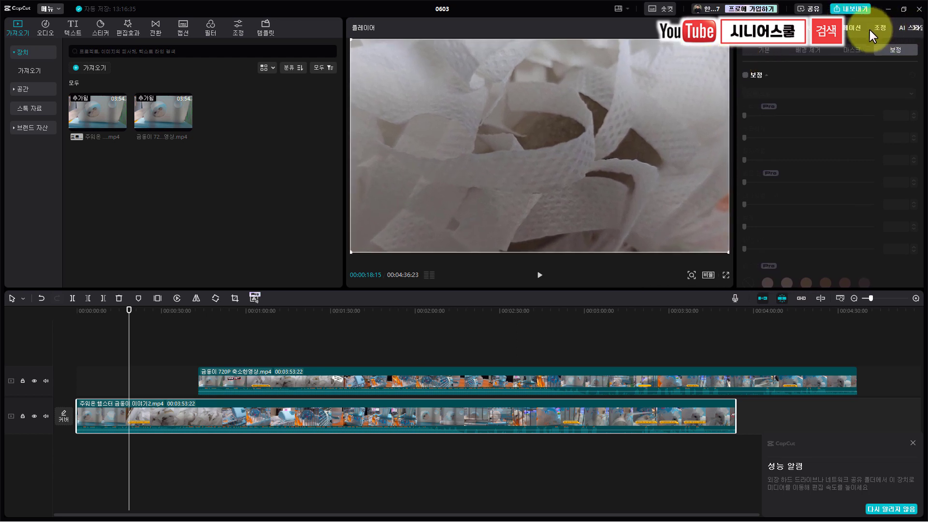
click(880, 27)
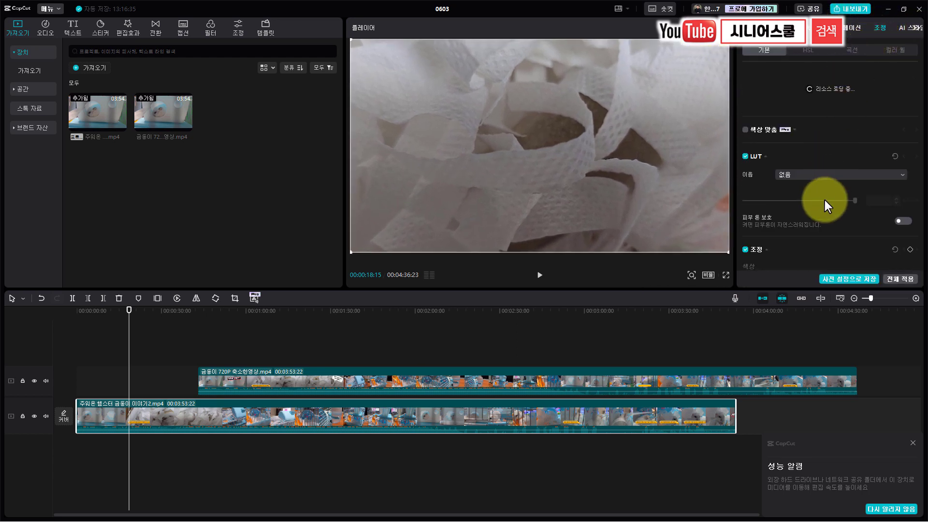
scroll(826, 199, down, 5)
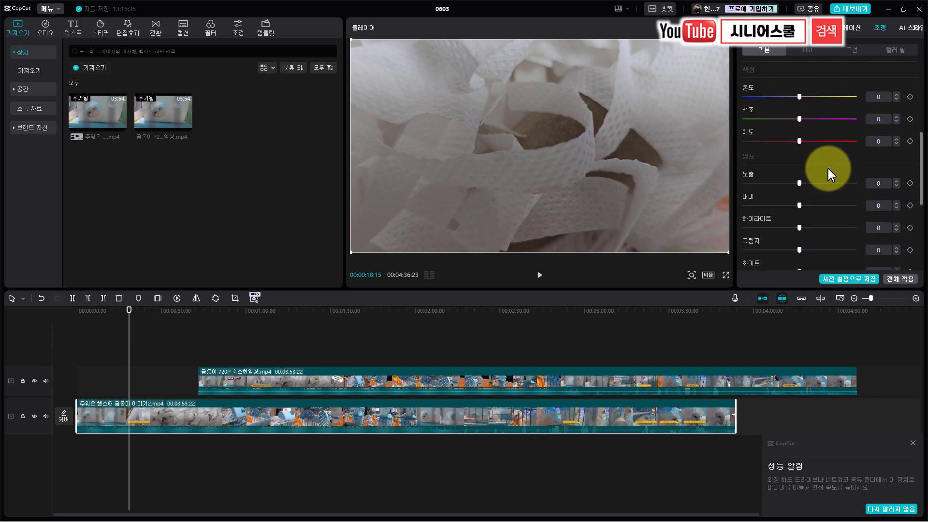
scroll(829, 168, up, 1)
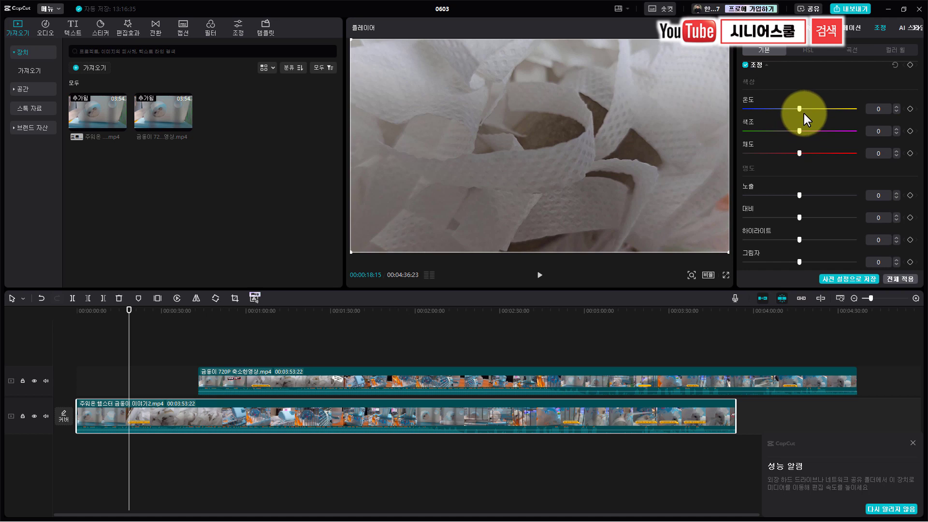
drag(799, 110, 751, 112)
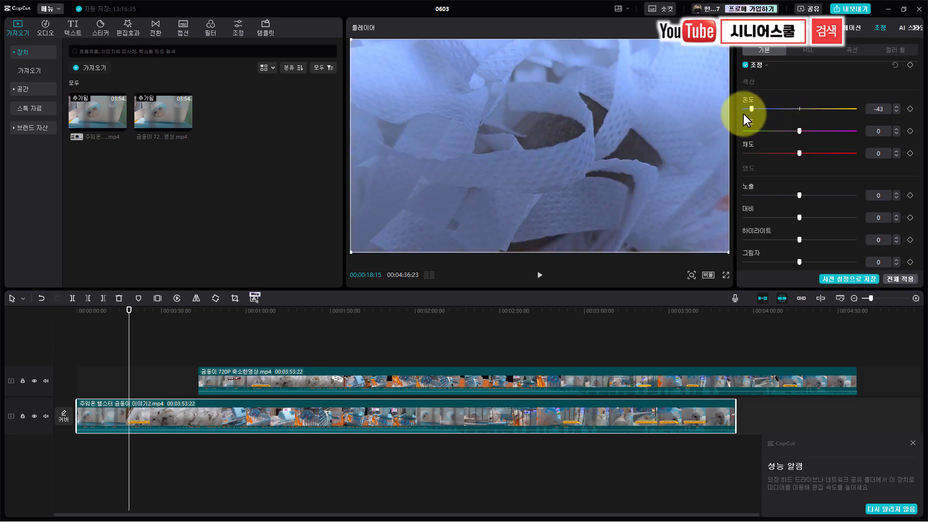
drag(798, 132, 749, 135)
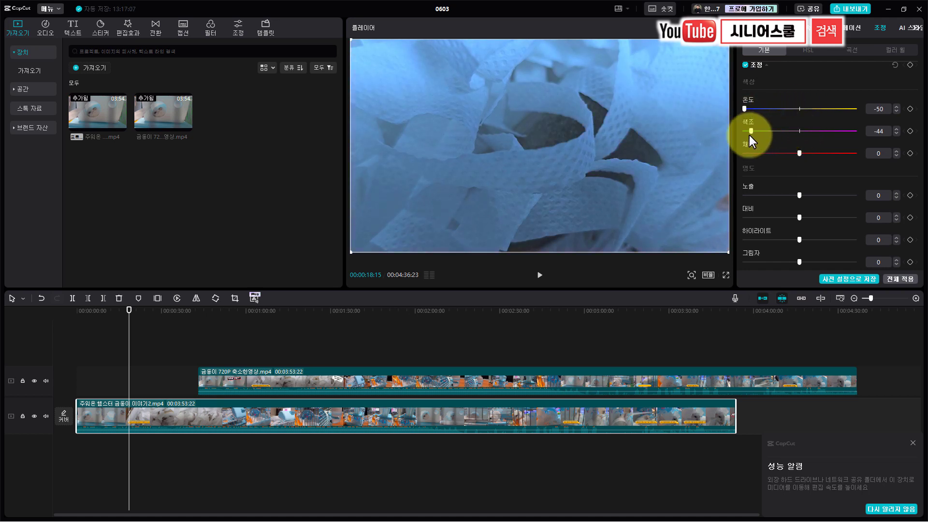
mouse_move(800, 155)
mouse_down()
mouse_move(742, 161)
mouse_move(891, 151)
mouse_move(796, 157)
mouse_up()
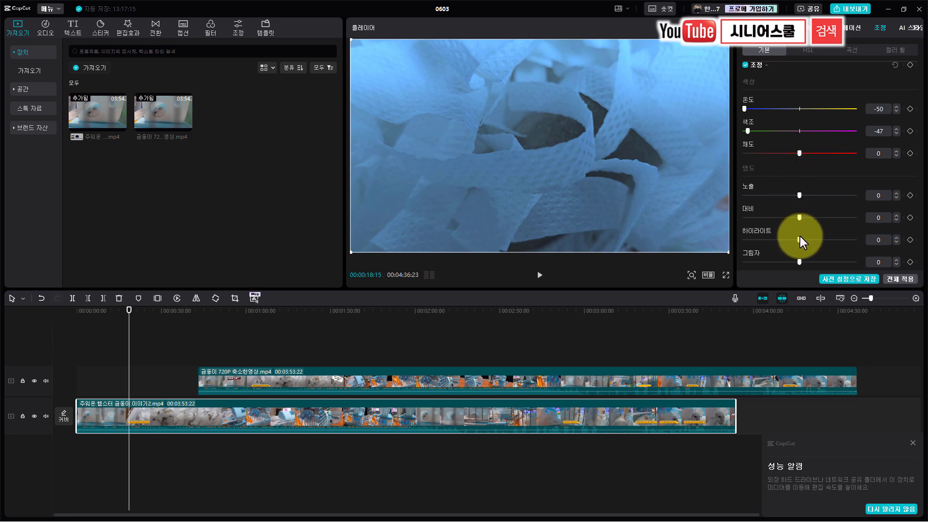
drag(798, 196, 776, 196)
- Move the 720P clip to the start of the timeline so it covers the blue-tinted original, and preview the overlap
drag(129, 309, 178, 332)
drag(230, 384, 107, 389)
drag(178, 310, 154, 310)
click(79, 335)
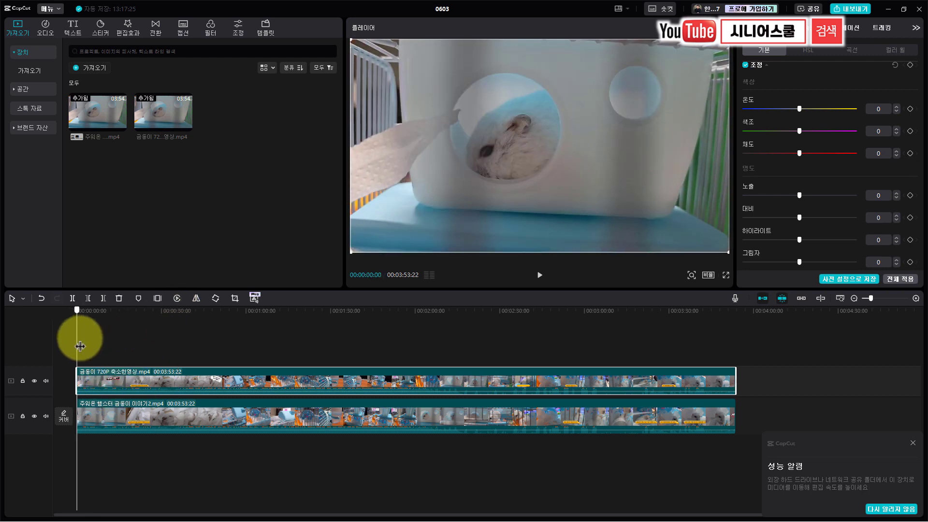
- Shift the 720P clip to start at about 17 seconds, and return it to the start of the timeline
click(125, 338)
drag(114, 373, 155, 368)
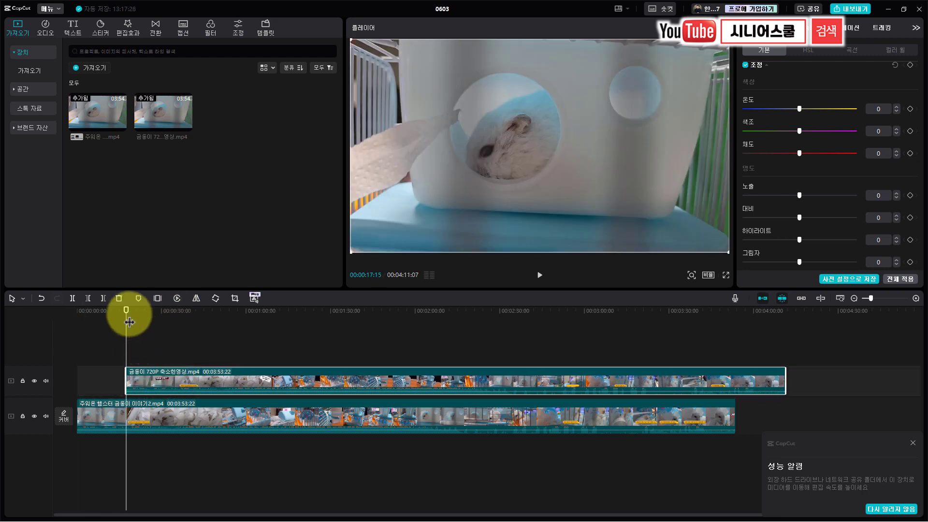
drag(114, 316, 173, 377)
- Split the 720P clip at 00:00:41:04 and delete the part before the cut
drag(156, 321, 193, 321)
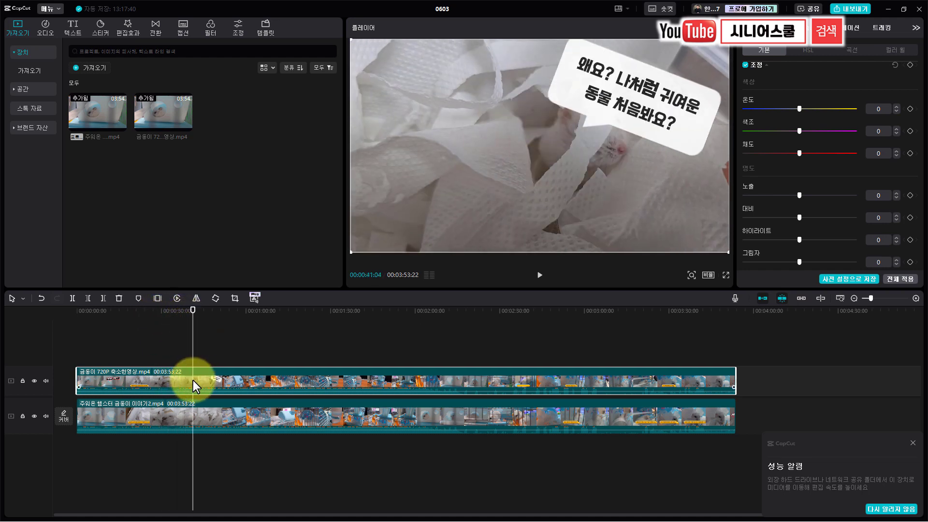
key(ctrl+b)
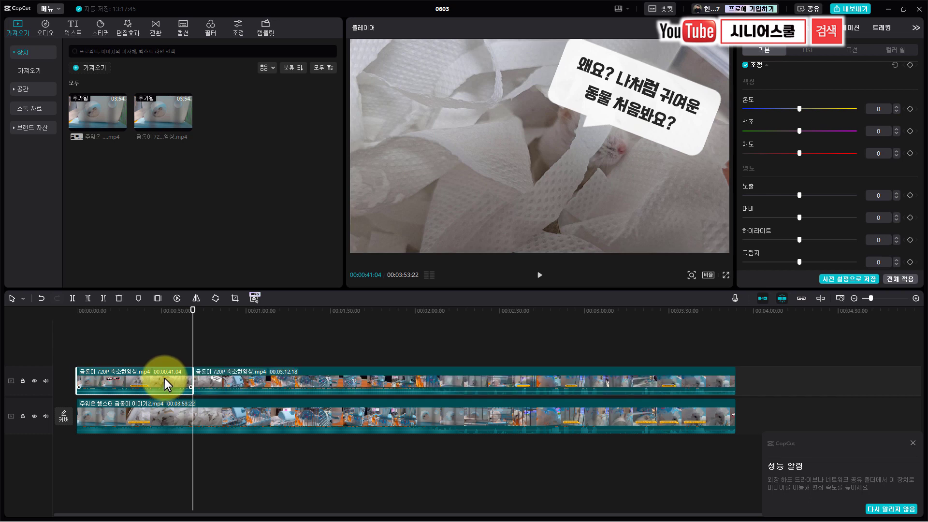
key(Delete)
- Scrub across the start of the trimmed 720P clip to compare both videos' frame coverage, stopping at 00:00:48:15
drag(192, 311, 193, 341)
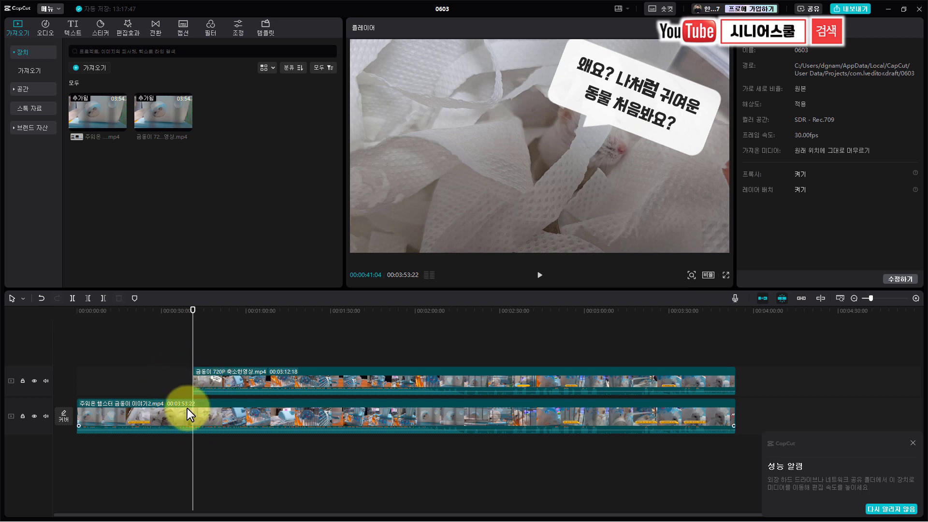
drag(190, 321, 209, 384)
drag(215, 313, 251, 371)
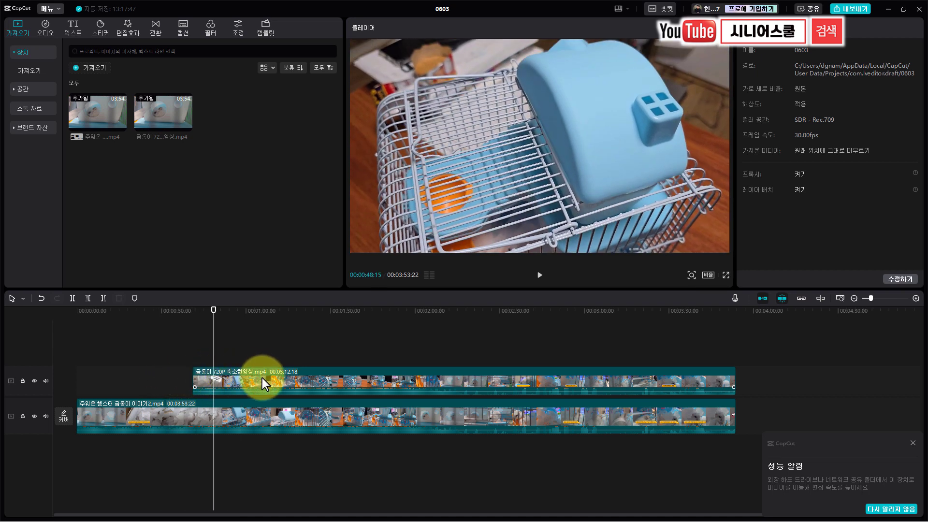
- Shrink the 720P clip in the preview to about two-thirds of the frame width and position it near the centre over the original
click(262, 378)
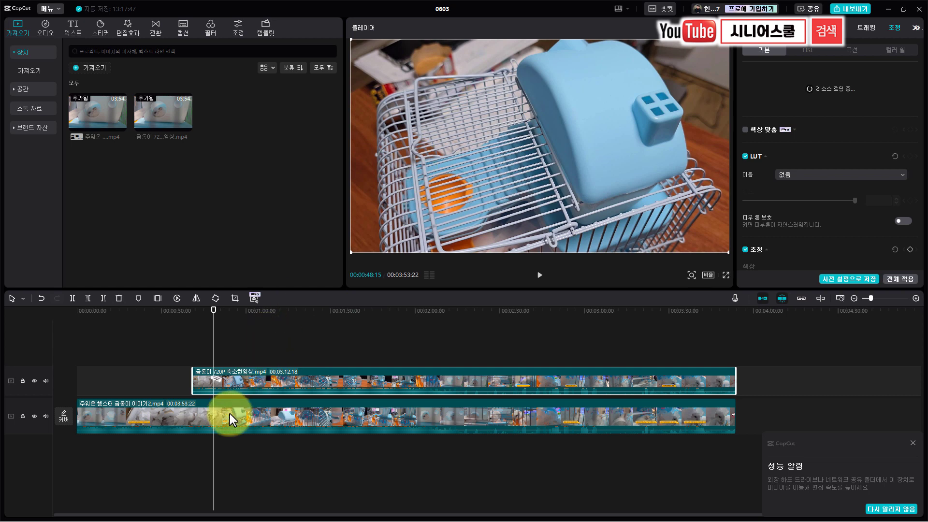
click(214, 419)
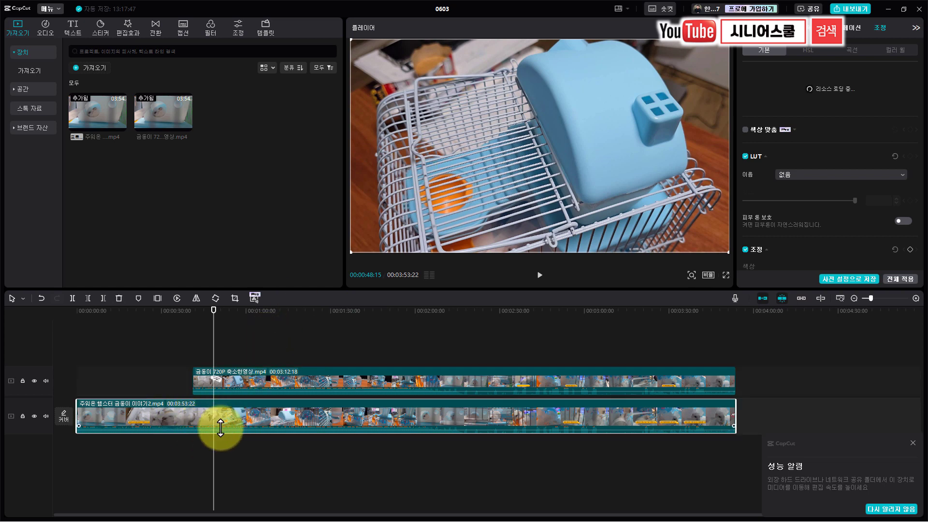
click(232, 381)
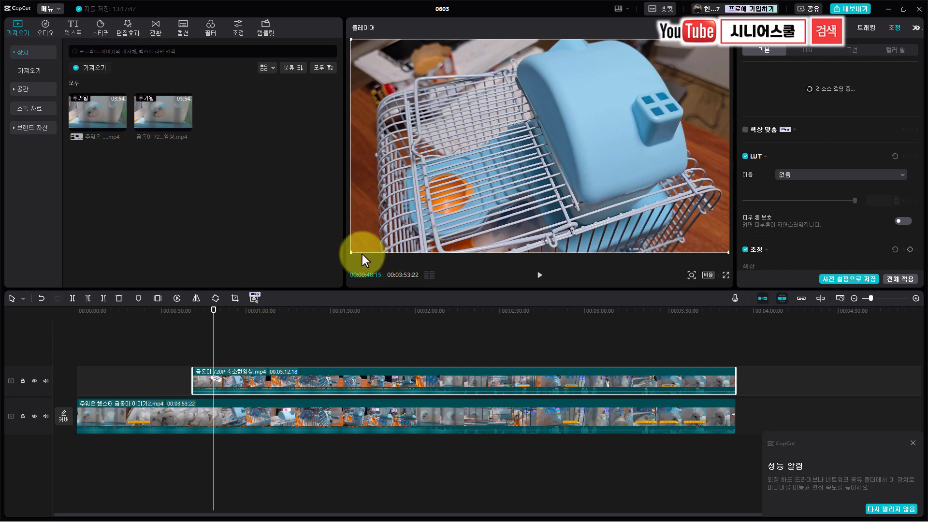
drag(350, 251, 450, 196)
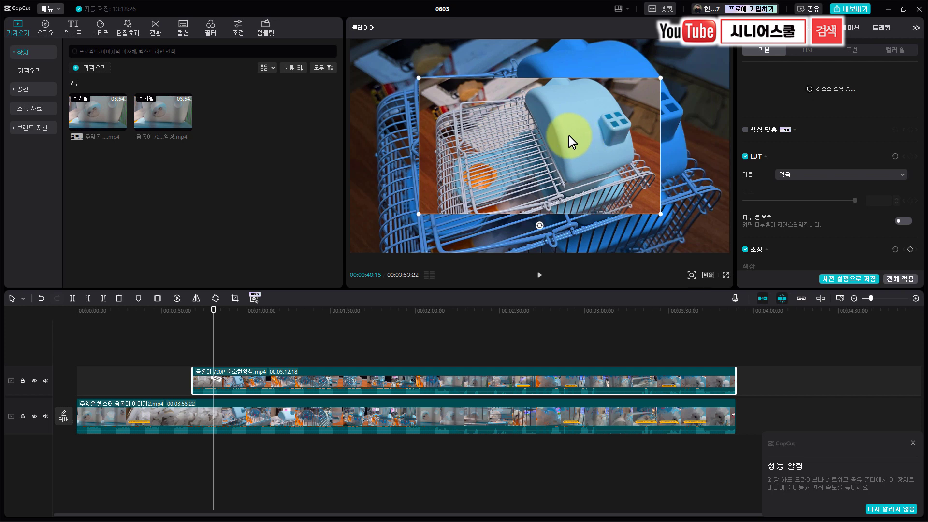
drag(555, 135, 556, 132)
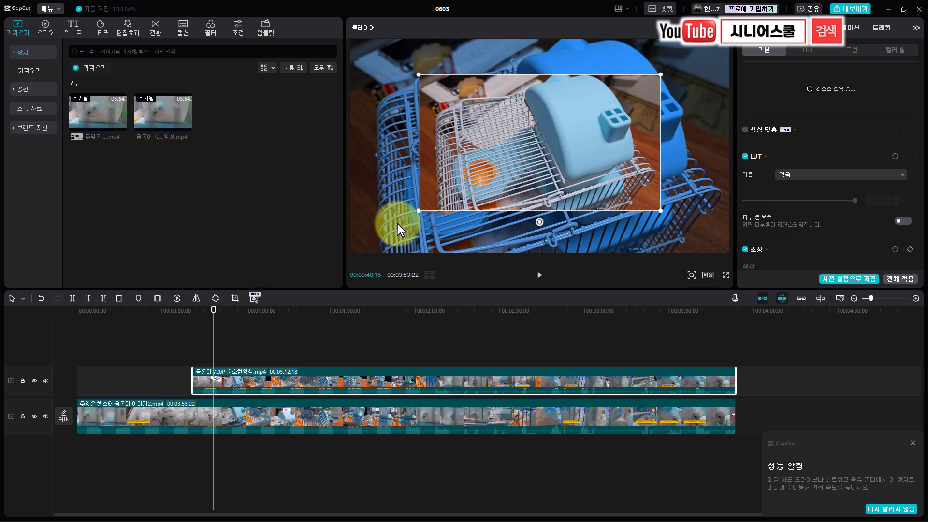
- Reposition the 720P overlay slightly, and at 00:01:46:08 enlarge it to nearly fill the frame before reducing it to about two-thirds of the frame width
drag(419, 210, 428, 205)
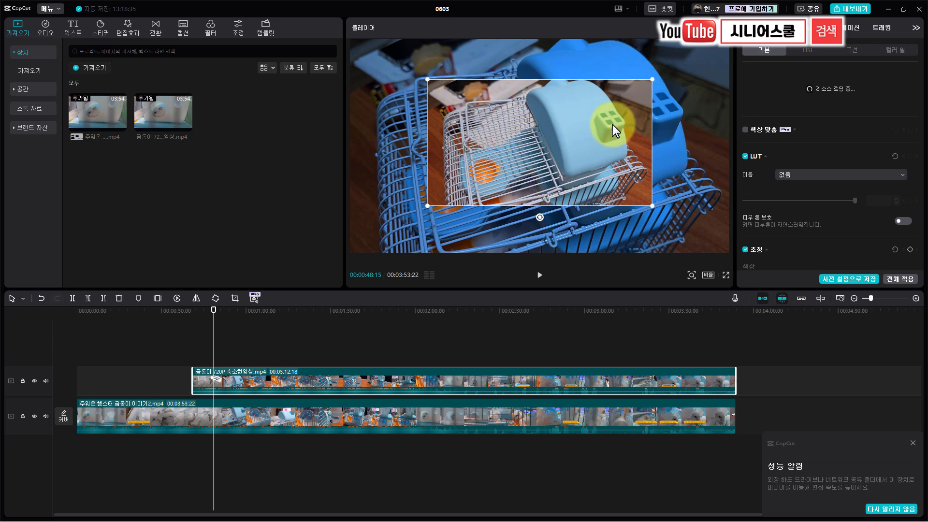
drag(519, 153, 521, 154)
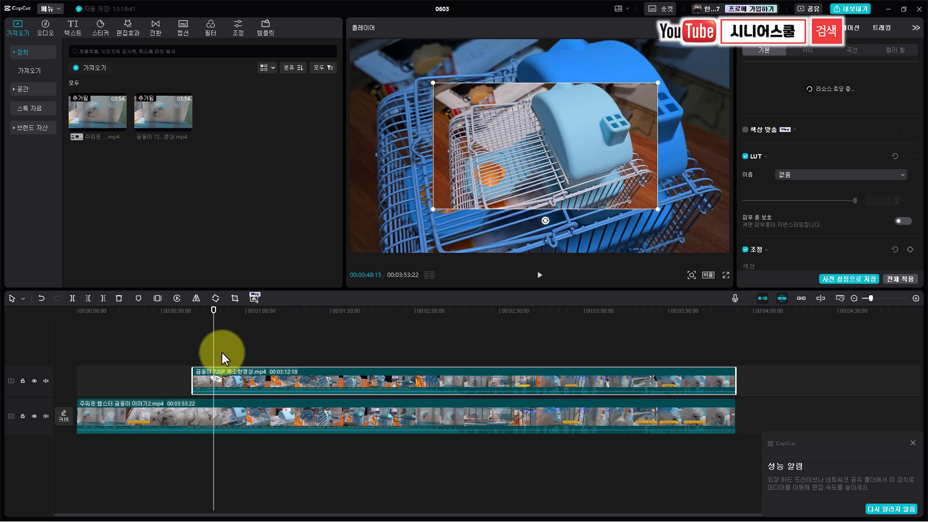
drag(215, 310, 377, 342)
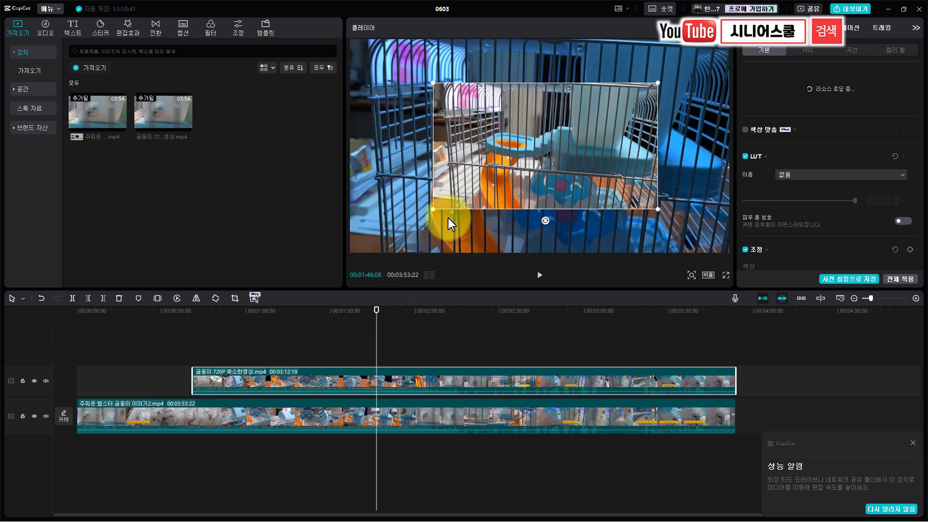
drag(433, 209, 367, 272)
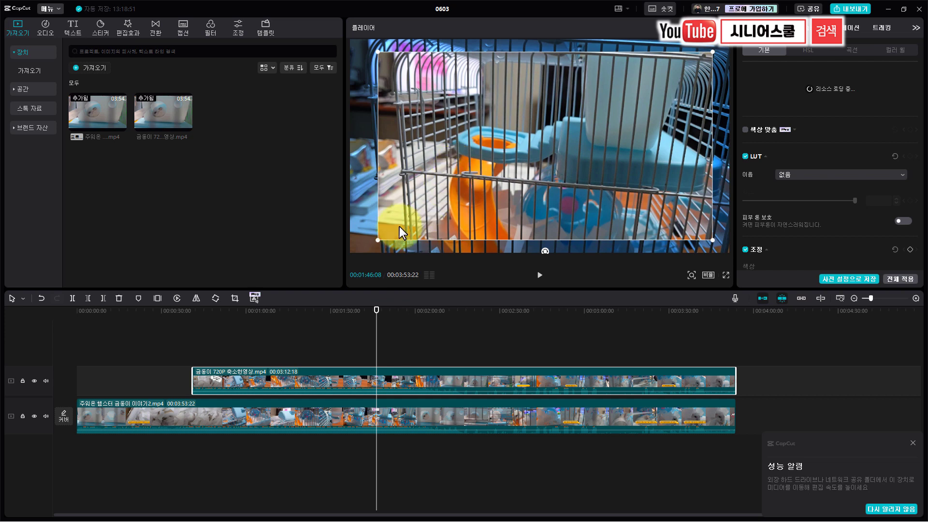
drag(378, 240, 454, 216)
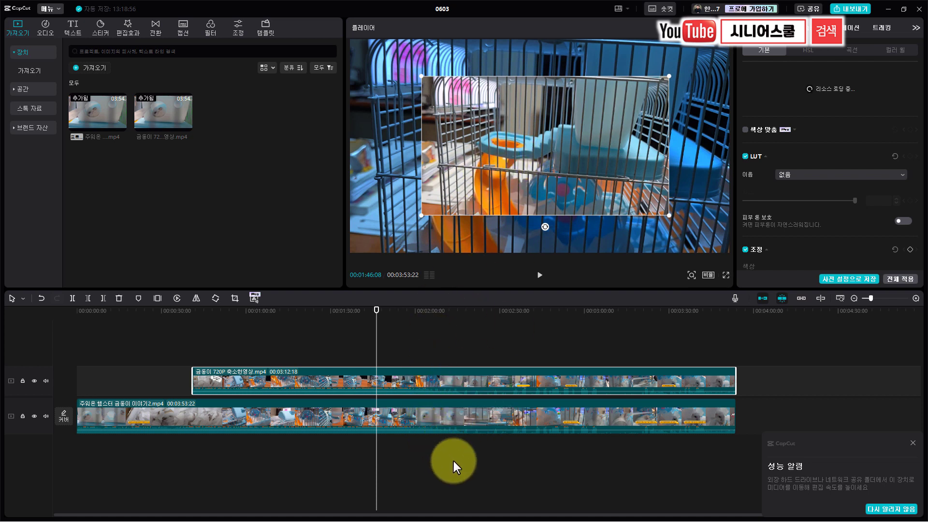
- Delete both the 720P clip and the original video from the timeline
drag(454, 462, 423, 357)
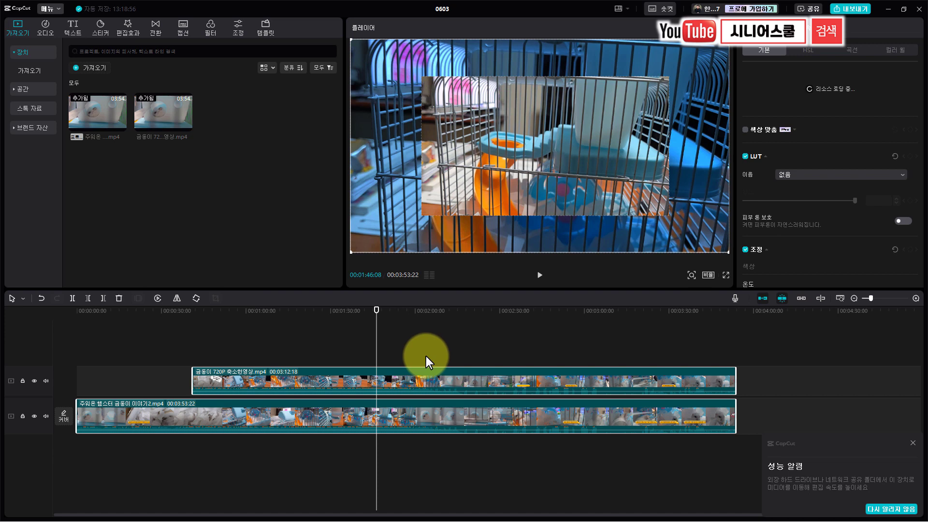
key(Delete)
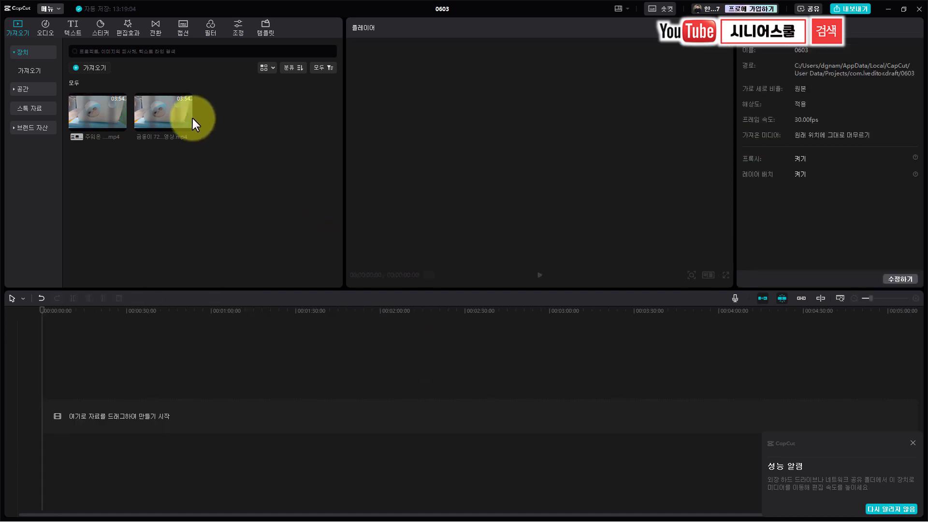
- Add the 720P clip alone to the empty timeline and, at 00:01:14:19, shrink it to about three-quarters of the frame width
click(163, 108)
drag(162, 106, 94, 416)
click(166, 313)
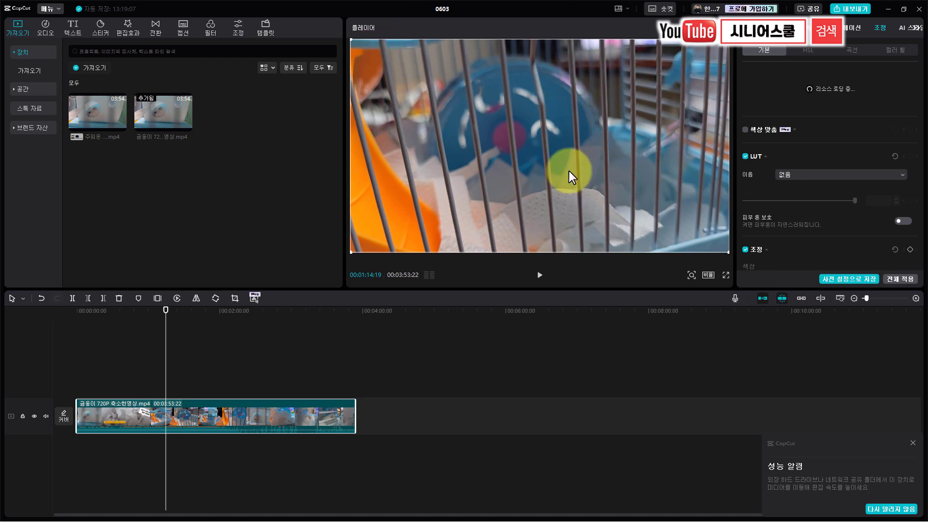
drag(729, 251, 685, 227)
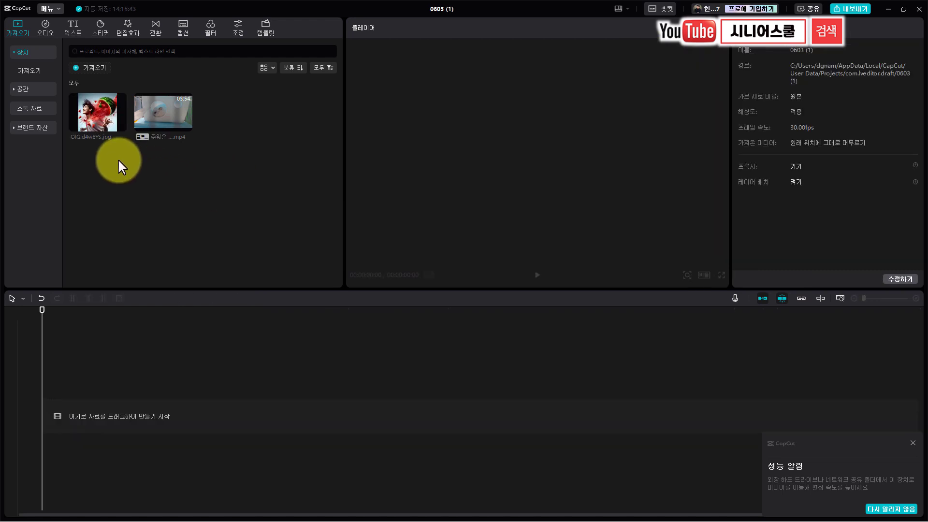
- Add the square image OIG.d4wEY5.jpg to the start of the empty timeline as the first clip in project 0603 (1)
mouse_move(171, 126)
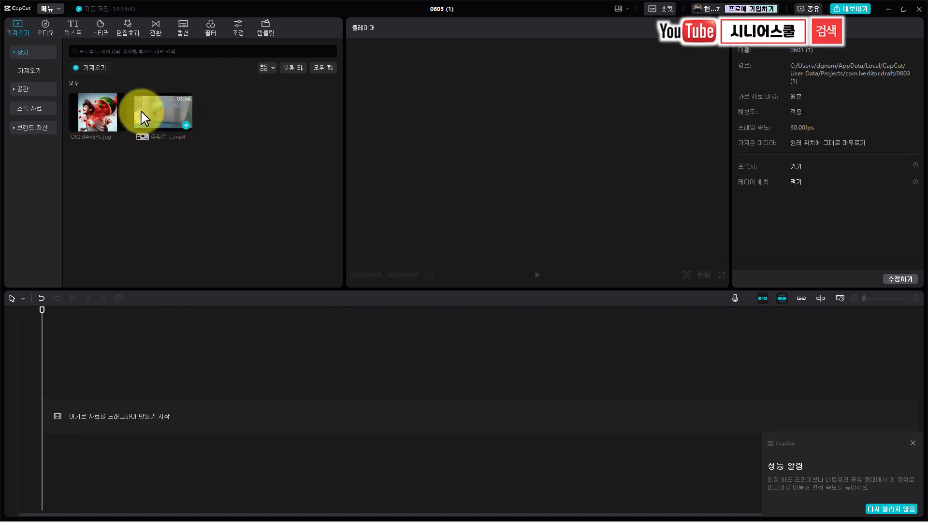
mouse_move(107, 126)
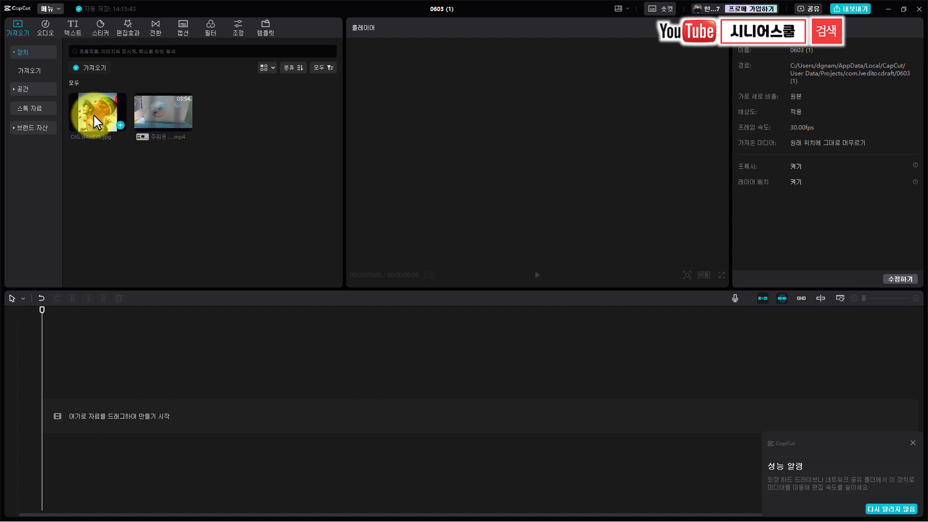
drag(94, 114, 81, 410)
click(575, 87)
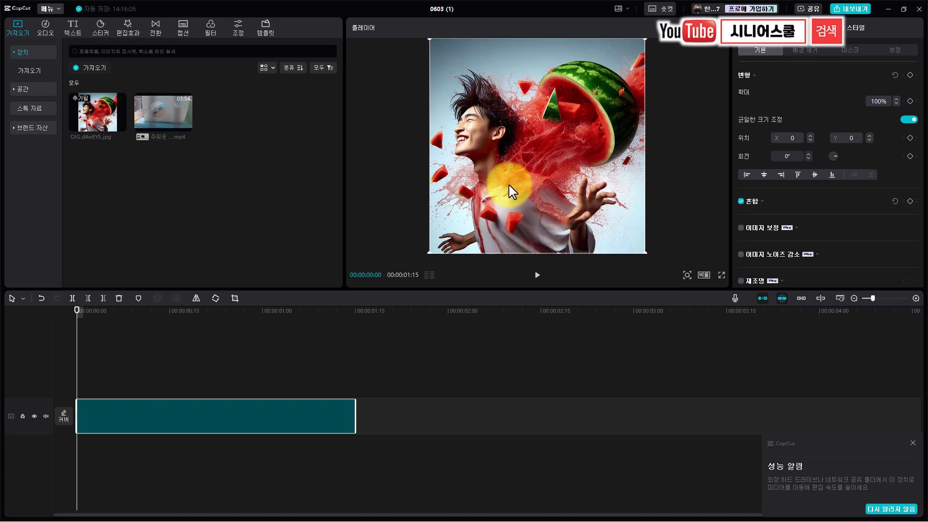
click(162, 120)
click(225, 355)
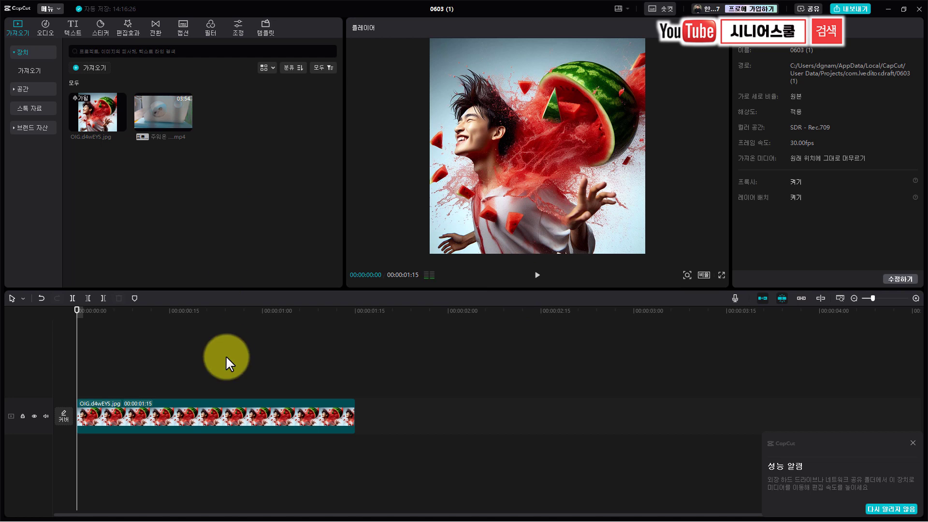
- Place the hamster video on a track above the image, view the overlap at 00:00:00:27, and hide the main image track
drag(227, 412, 456, 303)
drag(162, 113, 208, 375)
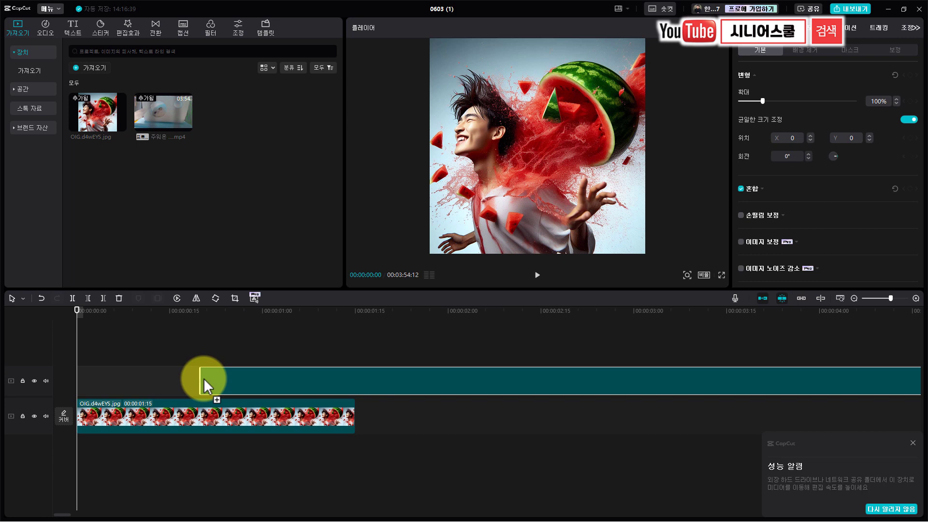
click(245, 311)
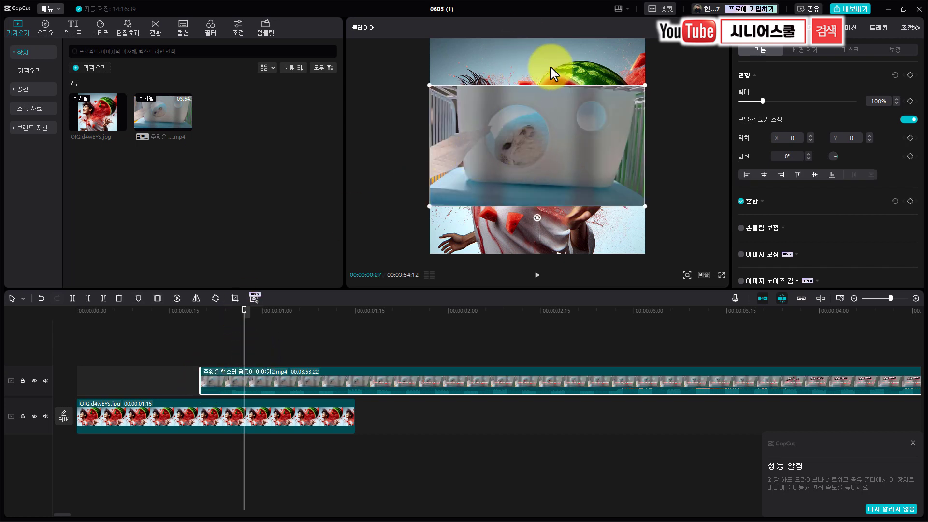
click(34, 416)
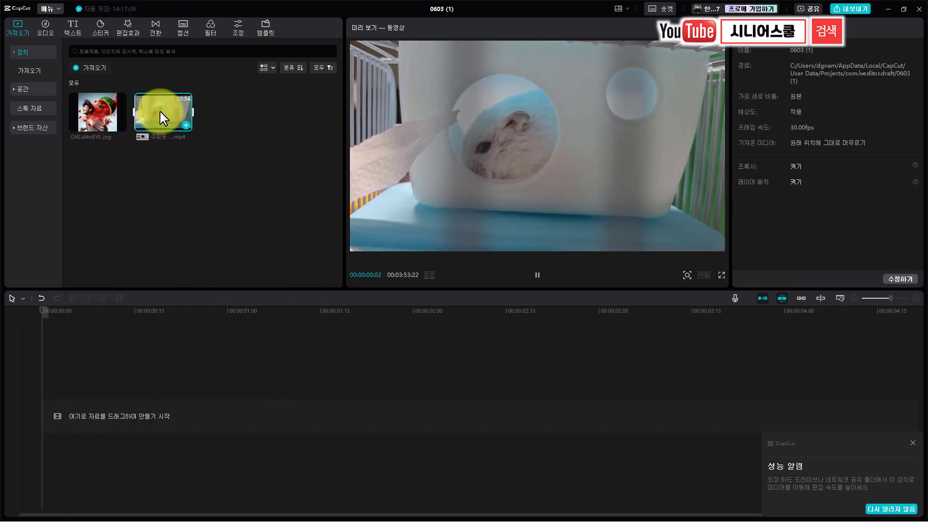
- Add the hamster video as the first clip on the empty timeline and scrub to 00:02:19:04 to check its frame coverage
drag(160, 114, 130, 335)
drag(91, 422, 115, 419)
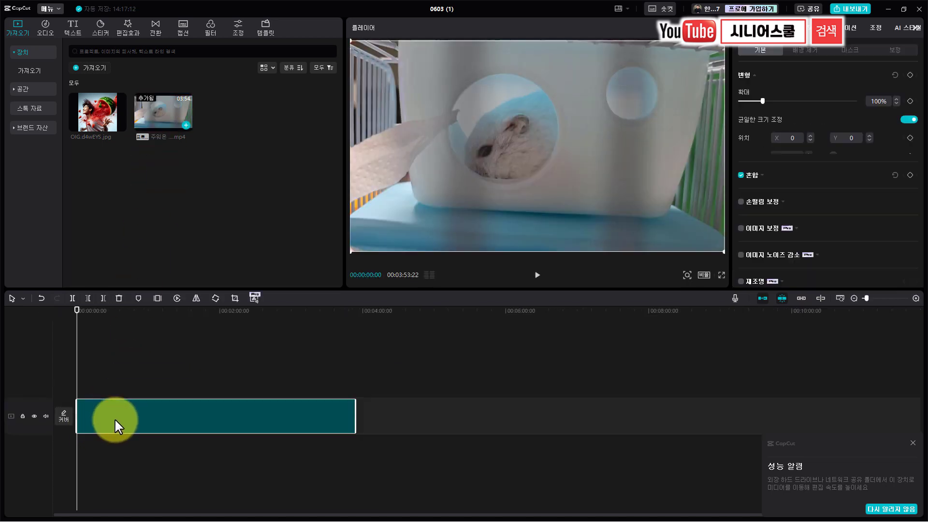
drag(153, 307, 226, 332)
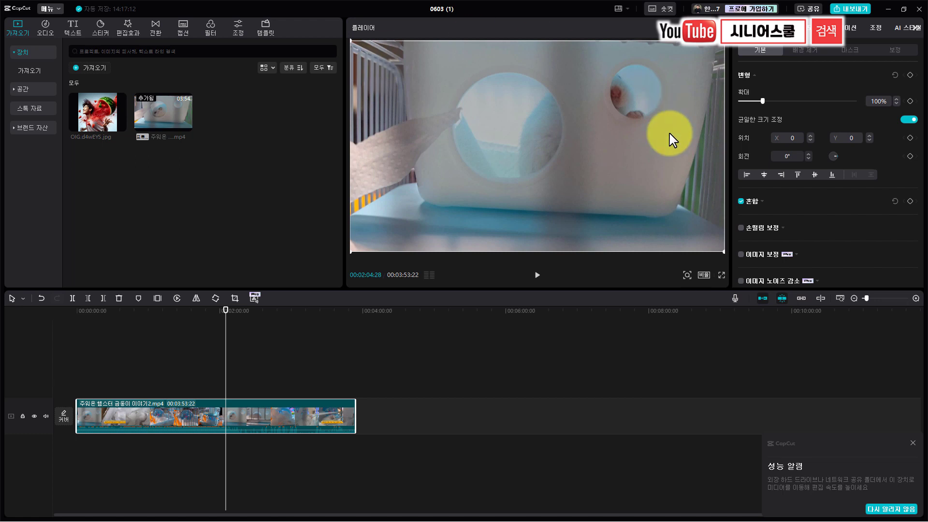
drag(224, 315, 244, 319)
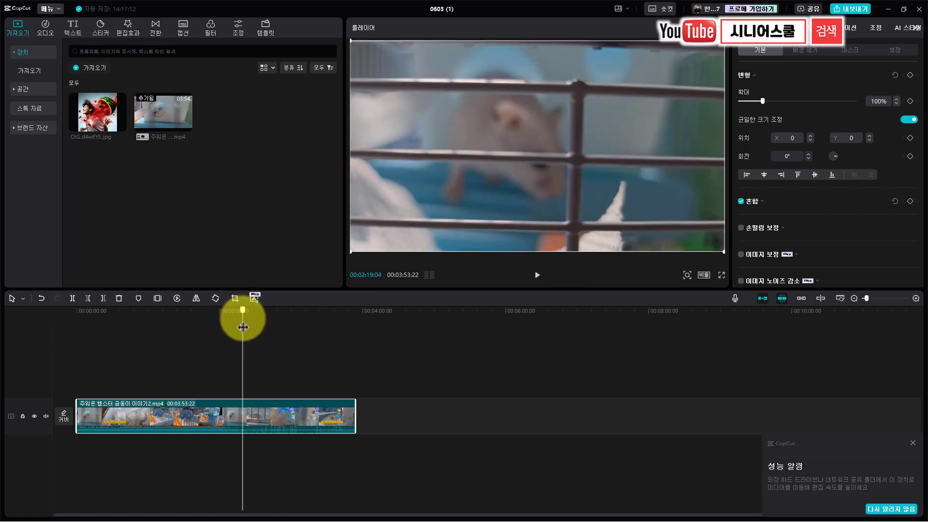
- Replace the hamster video on the timeline with the square image OIG.d4wEY5.jpg and preview it at 00:00:00:06
key(Delete)
drag(113, 120, 106, 254)
drag(103, 126, 109, 369)
click(113, 312)
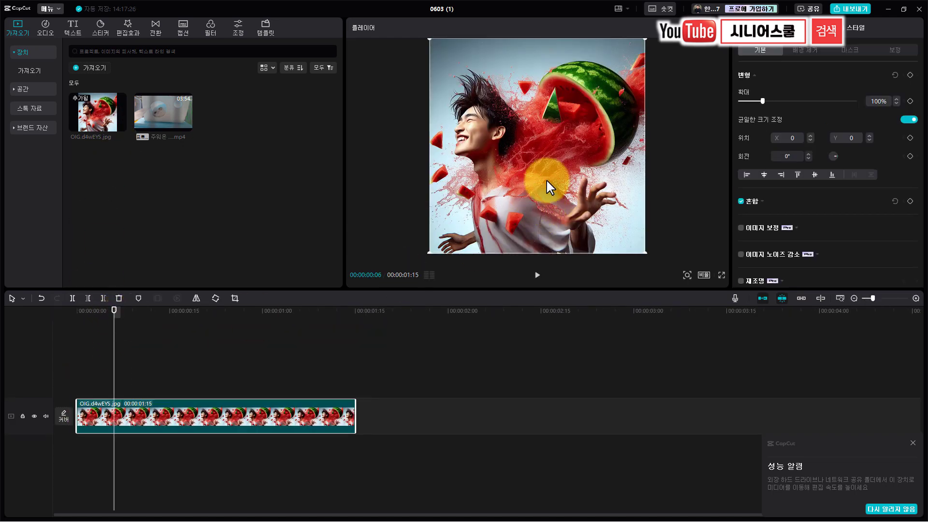
- Examine the resolution choices in the export settings for the square-image project without changing the selection
click(846, 14)
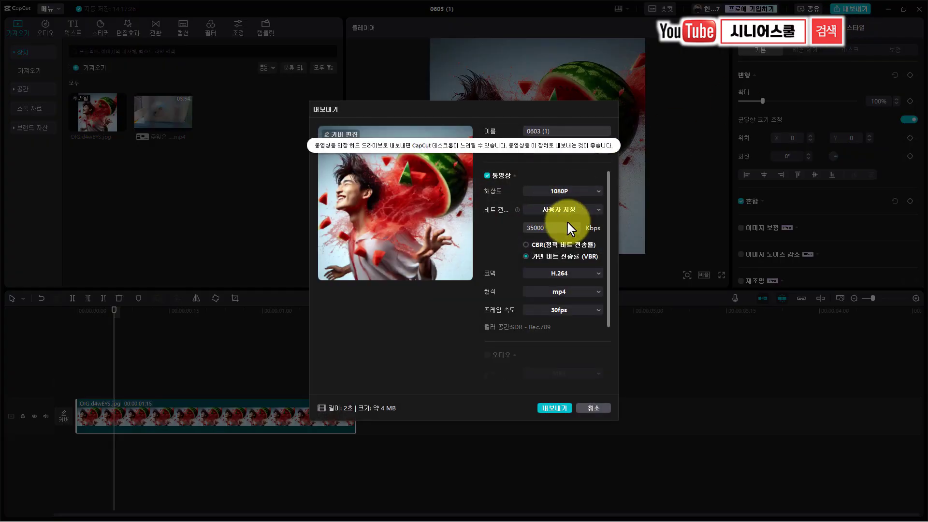
click(597, 192)
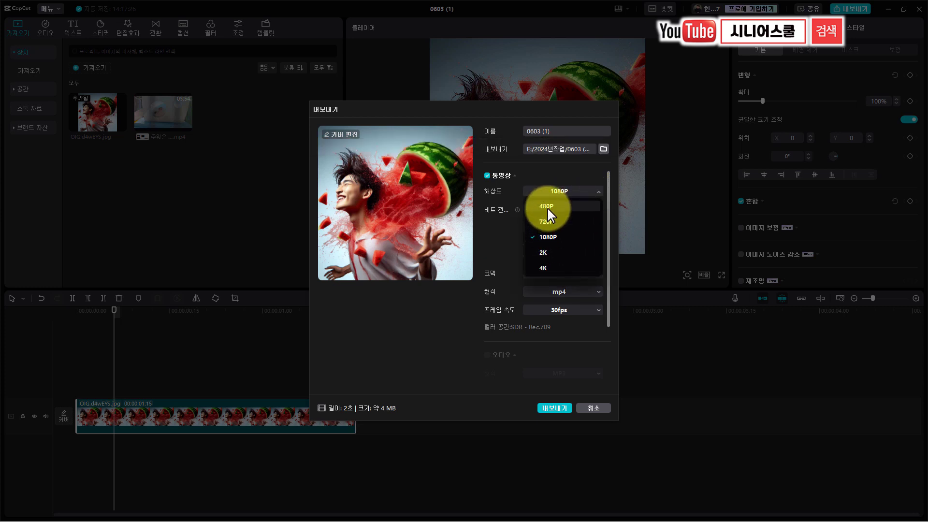
click(449, 332)
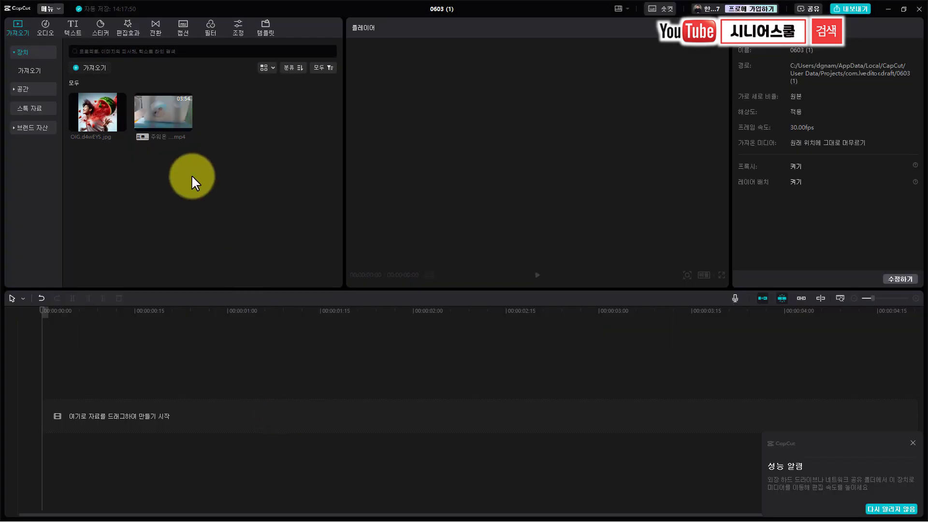
- Add the hamster video first on the empty timeline, append the square image at its end, and scrub back into the video
drag(166, 112, 123, 412)
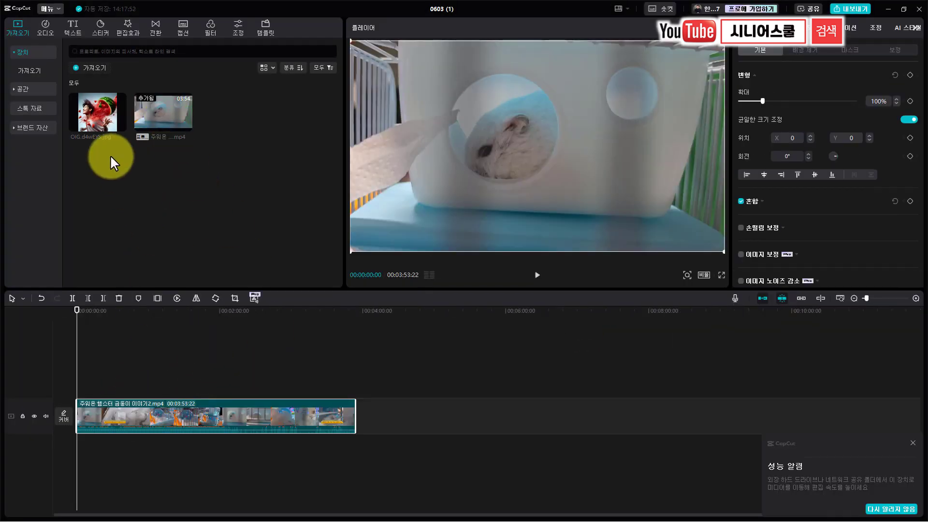
click(121, 127)
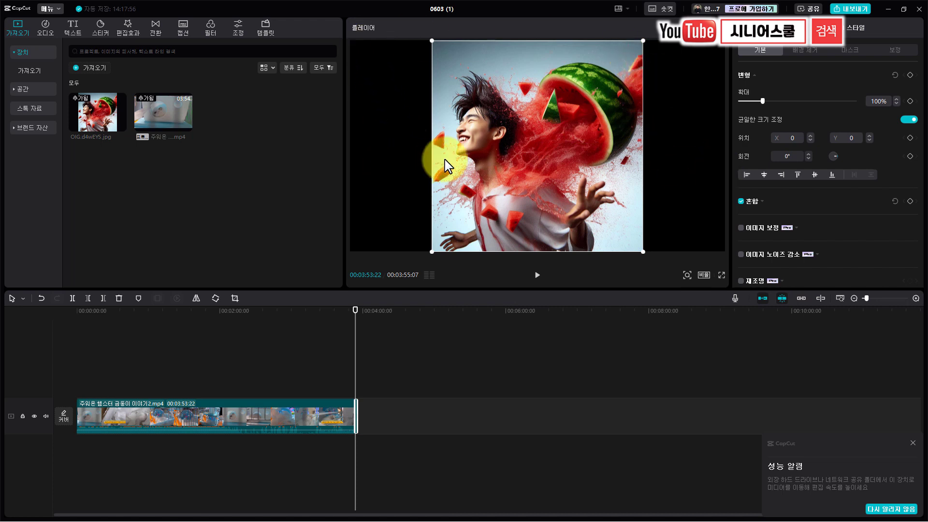
drag(355, 319, 308, 316)
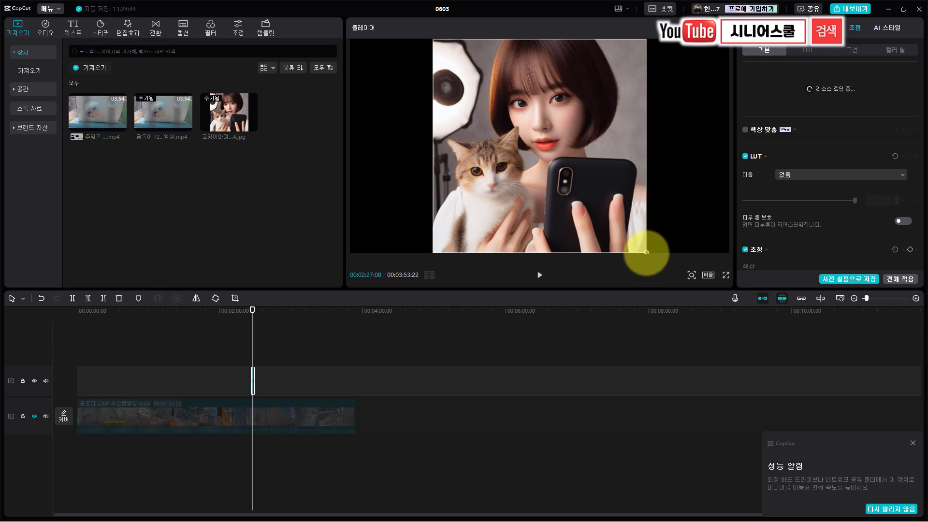
- Enlarge the cat selfie photo to fill the whole frame and shift it slightly downward
drag(646, 251, 805, 345)
drag(541, 112, 548, 149)
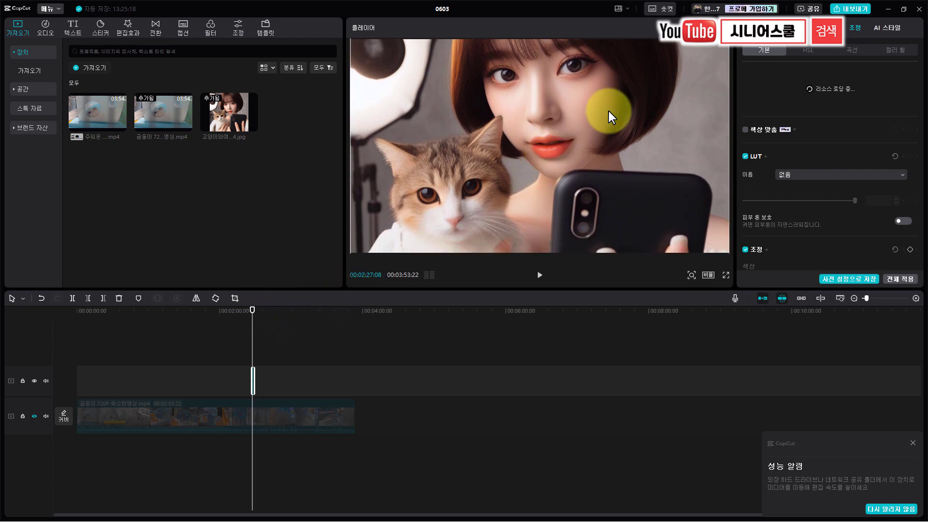
- Review the export settings, cancel without exporting, and unhide the main track holding the 720P clip
click(860, 10)
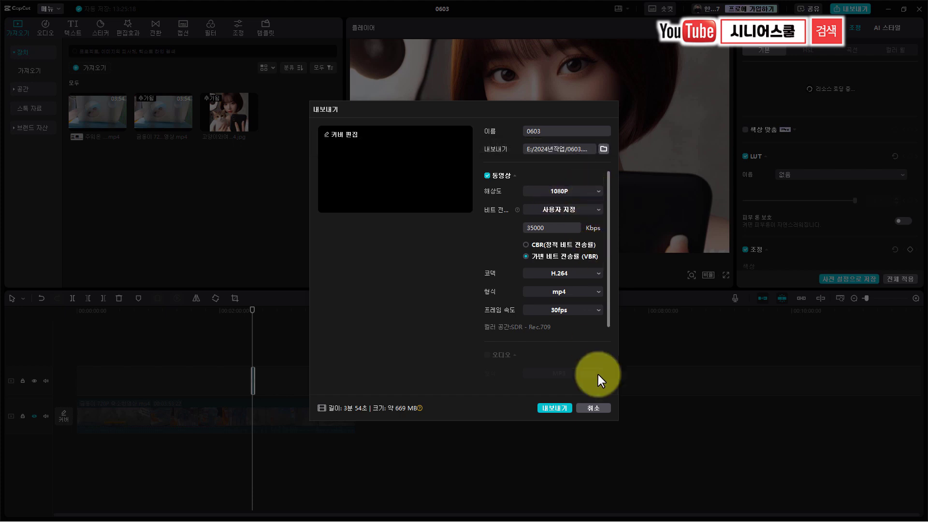
click(593, 407)
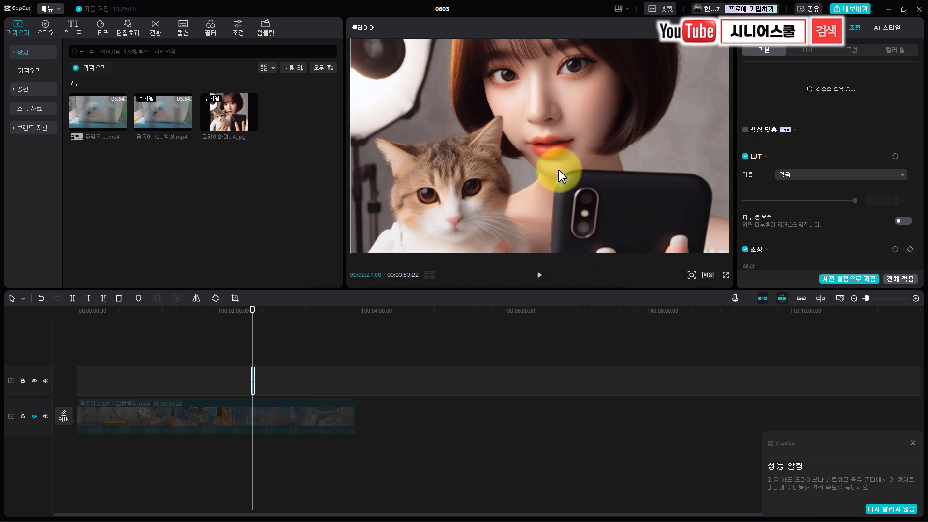
click(34, 415)
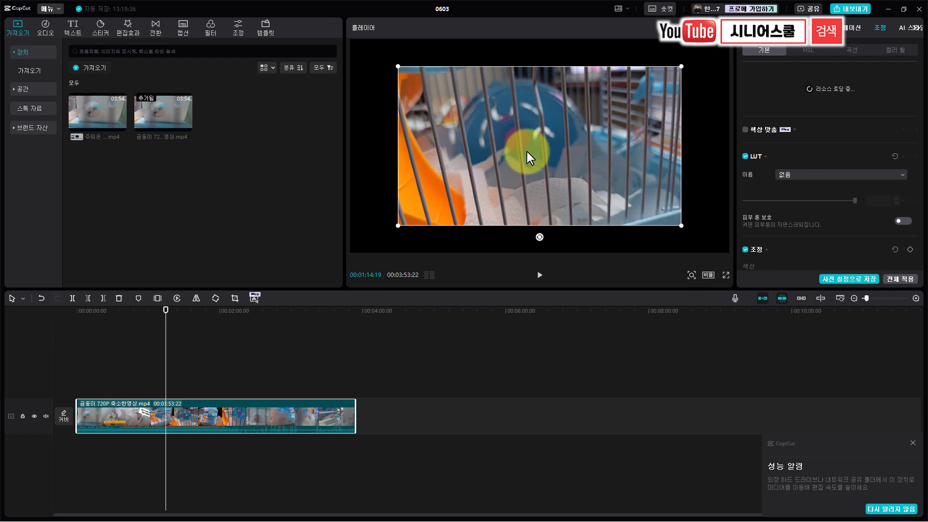
- Enlarge the 720P clip to fill the frame, and shrink it in stages to about two-thirds of the frame width
drag(683, 226, 744, 274)
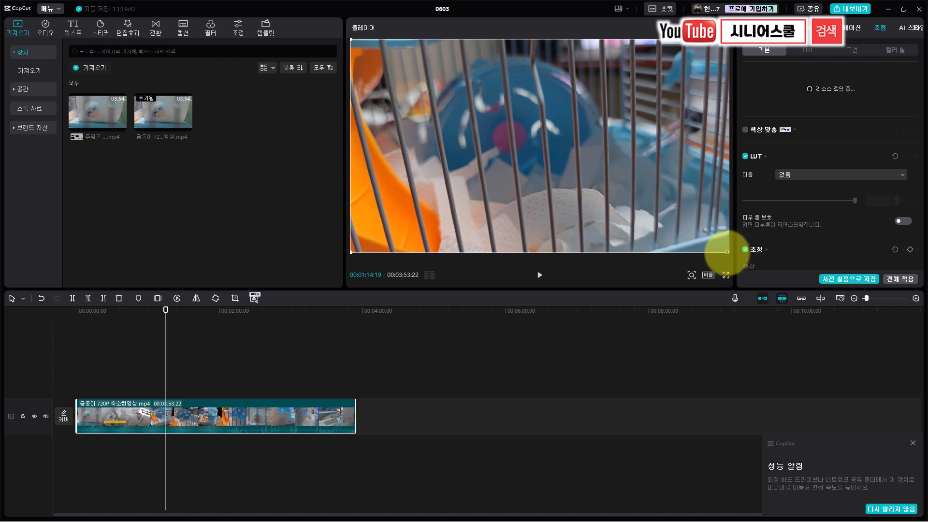
drag(725, 251, 698, 229)
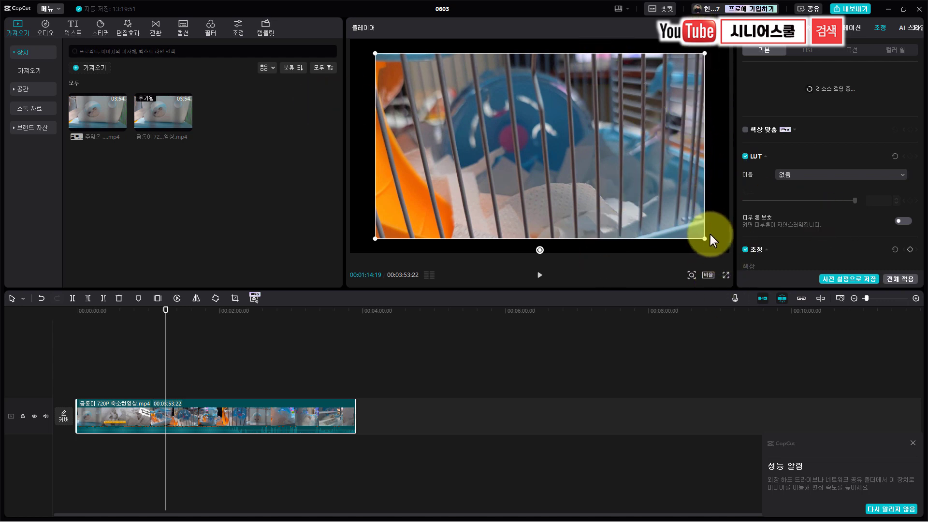
drag(708, 242, 647, 187)
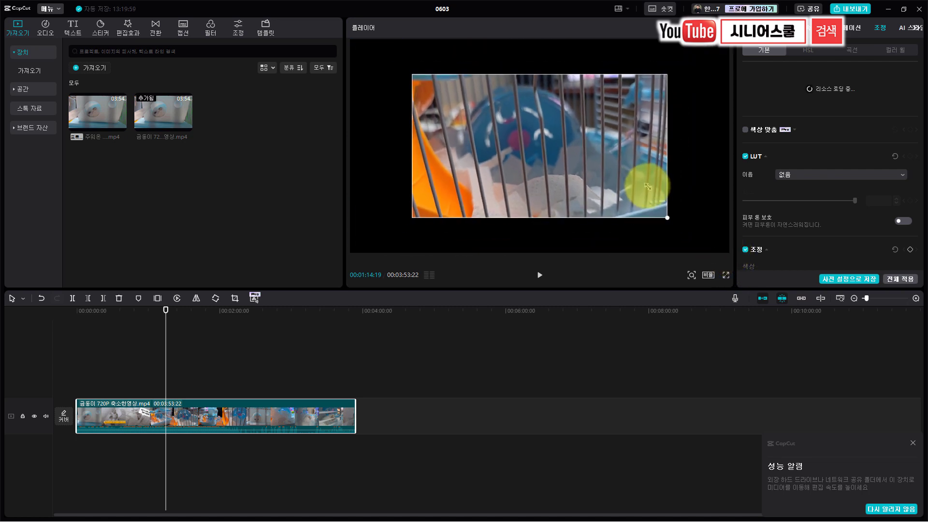
- Move the playhead to about 00:02:38 in the 720P clip, and set the export resolution to 1080P
click(266, 311)
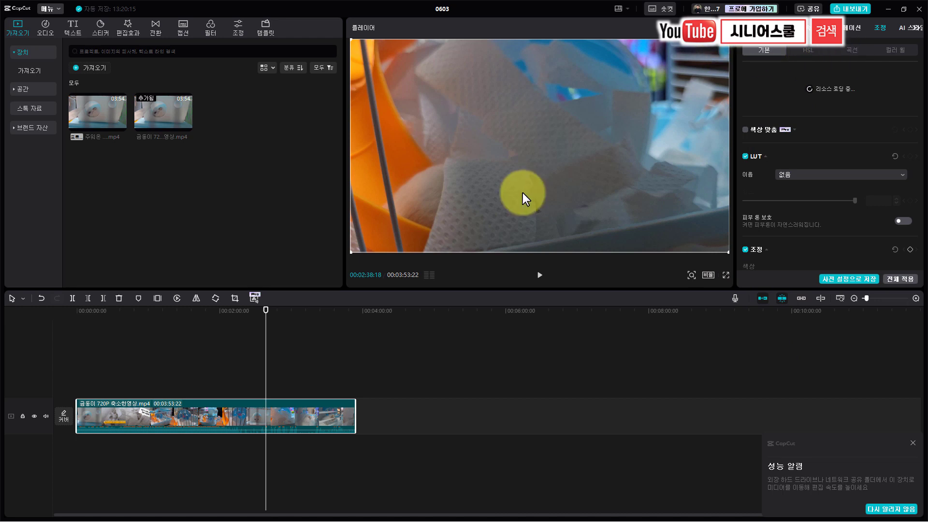
click(850, 17)
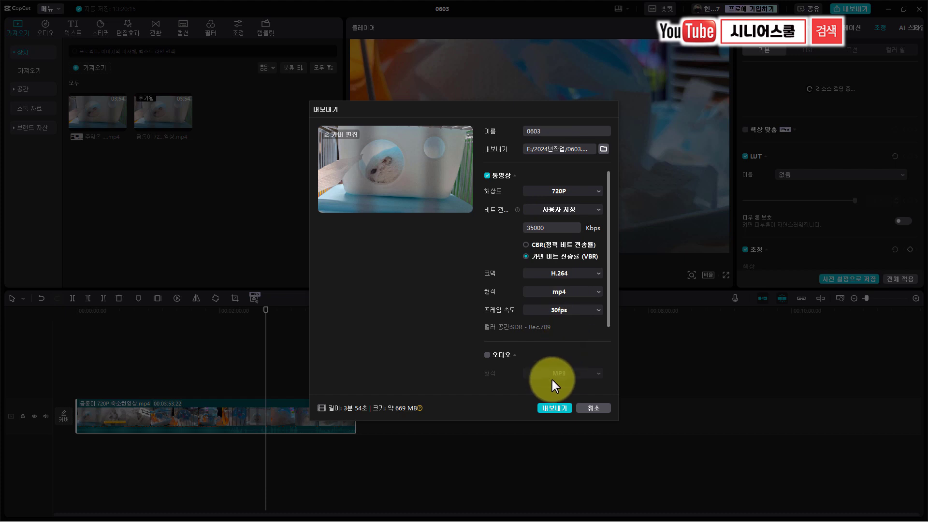
click(599, 193)
click(599, 193)
click(599, 193)
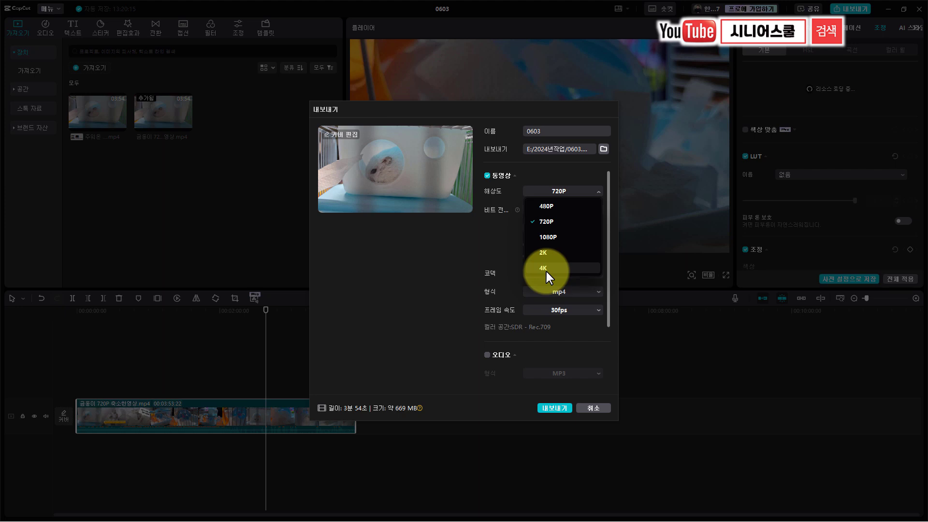
click(550, 239)
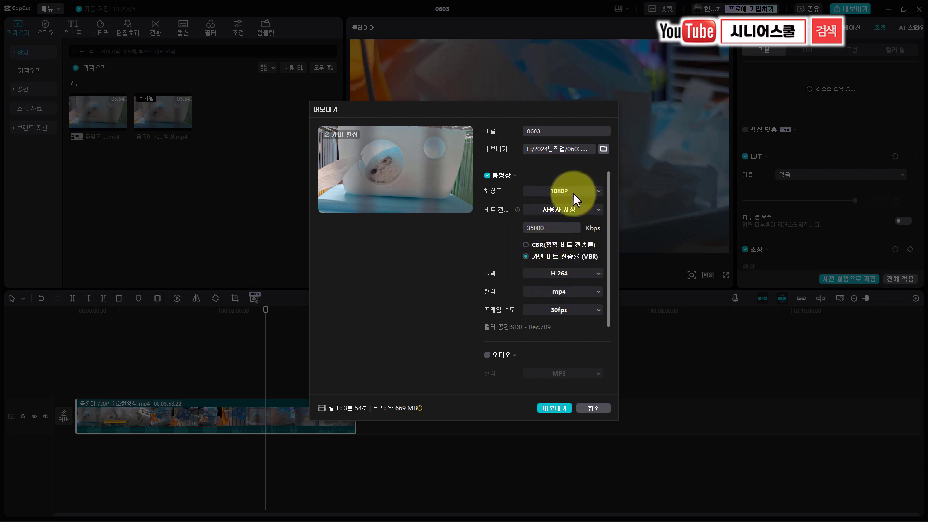
- Confirm 2024년작업 as the export folder and name the exported video 금동이 FH로 확대한영상
click(604, 149)
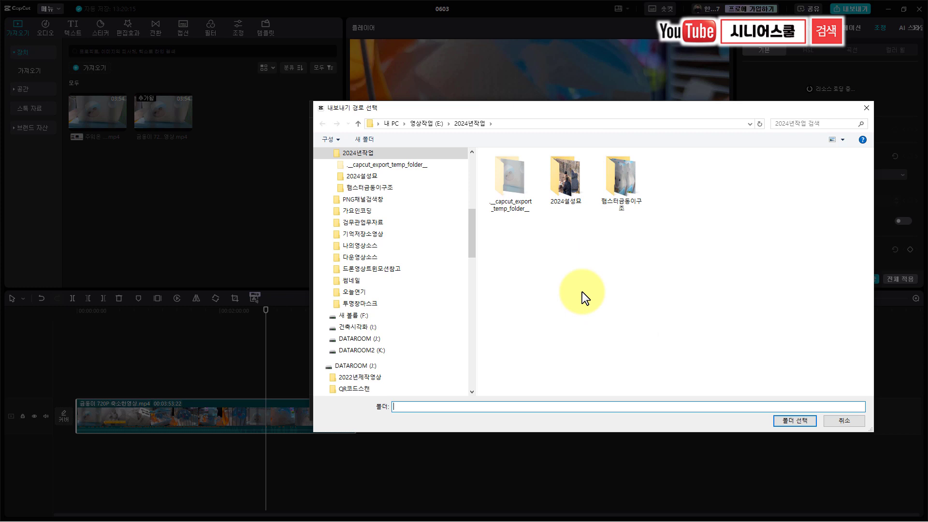
click(786, 422)
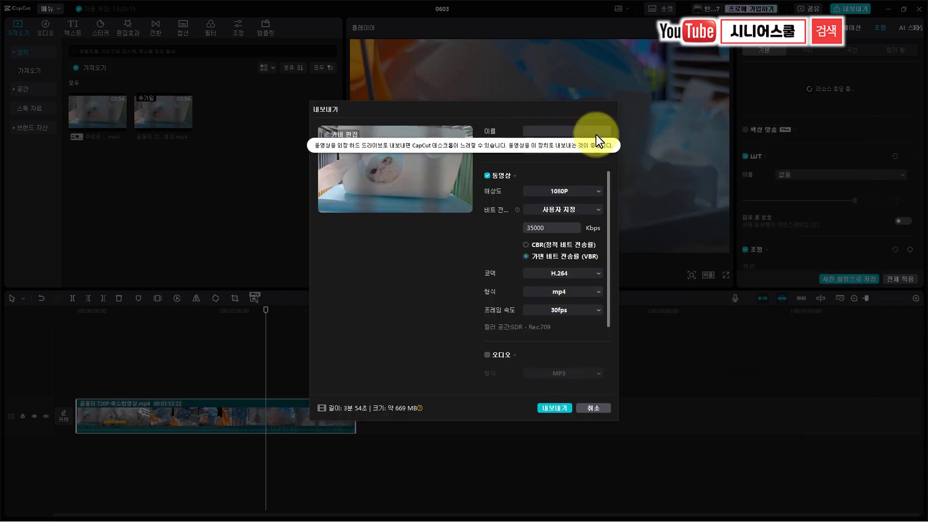
key(ctrl+a)
text(금동이 )
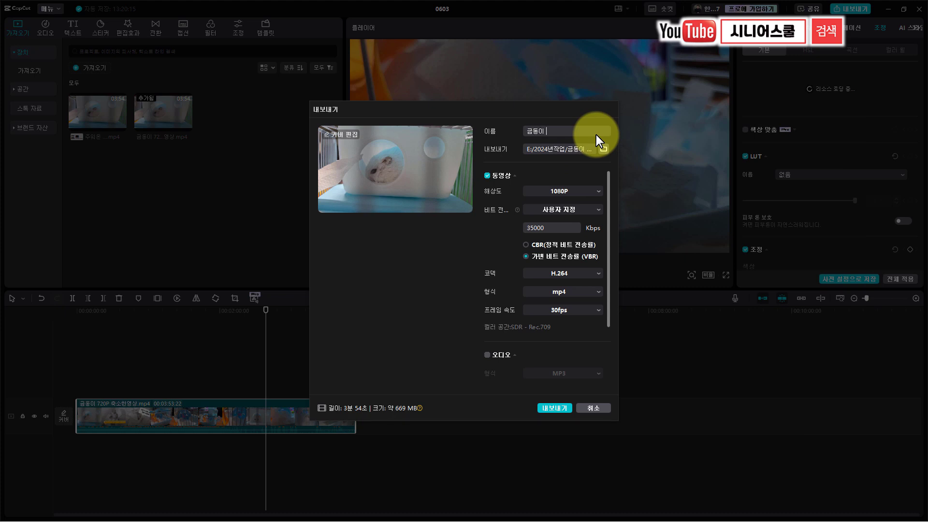
text(FH로 확대)
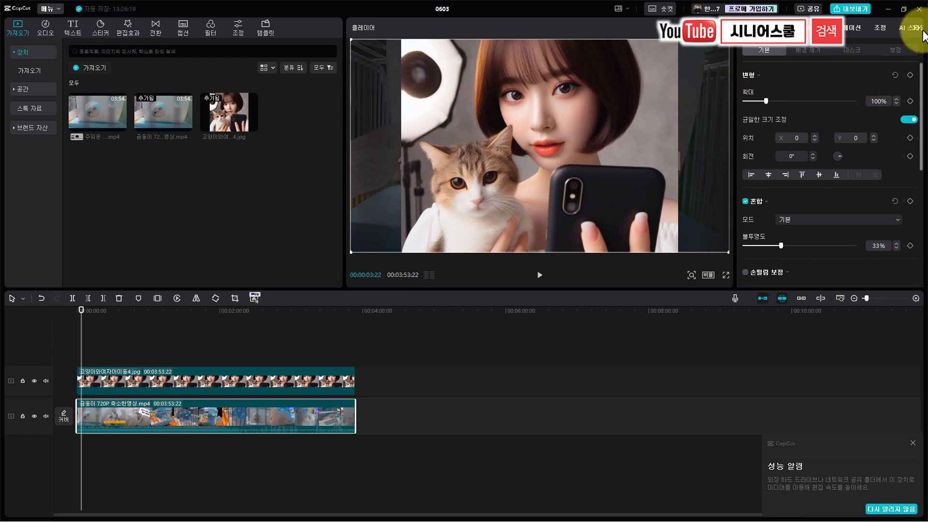
- Close CapCut and compare the detailed properties of the 720P and FH hamster videos side by side in the 2024년작업 folder
click(917, 10)
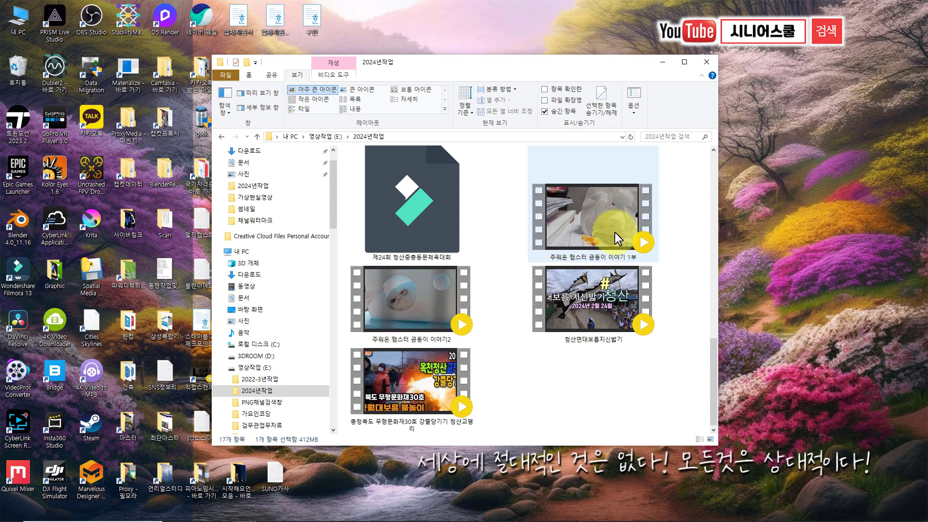
scroll(681, 242, up, 5)
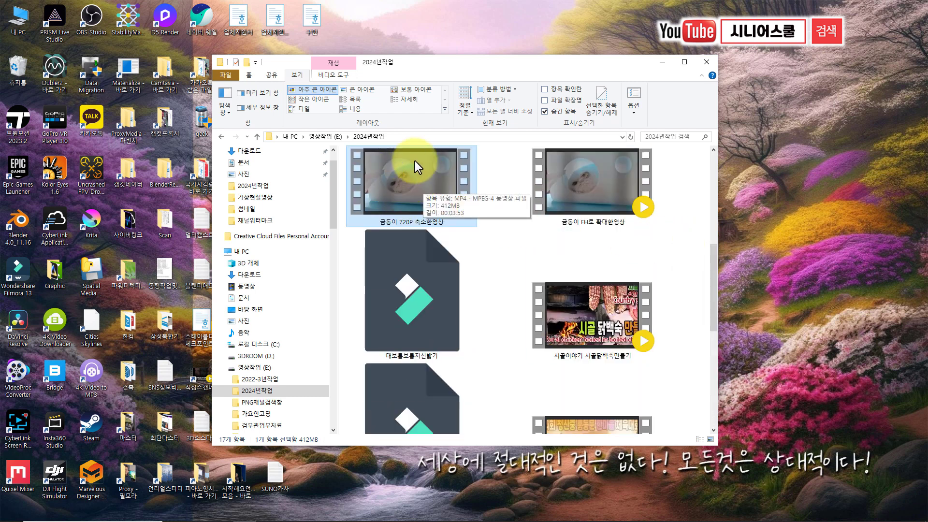
mouse_move(590, 184)
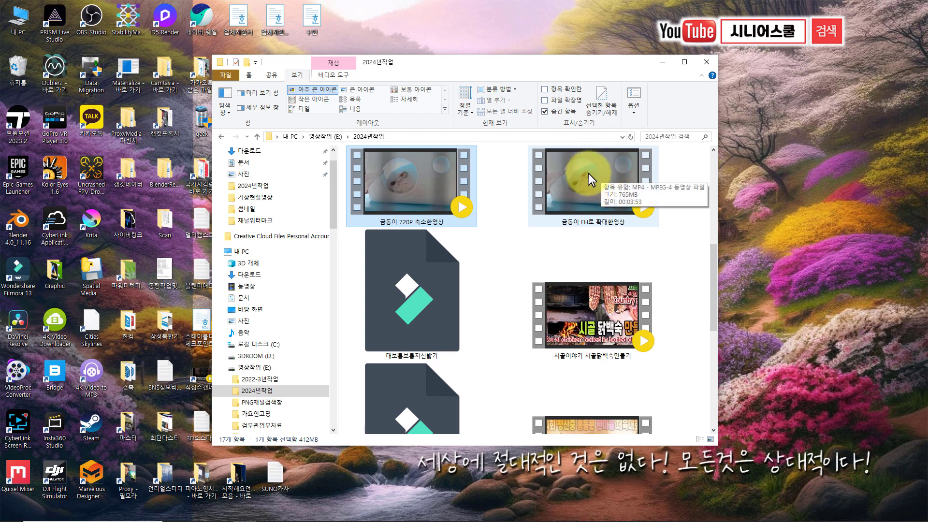
right_click(423, 178)
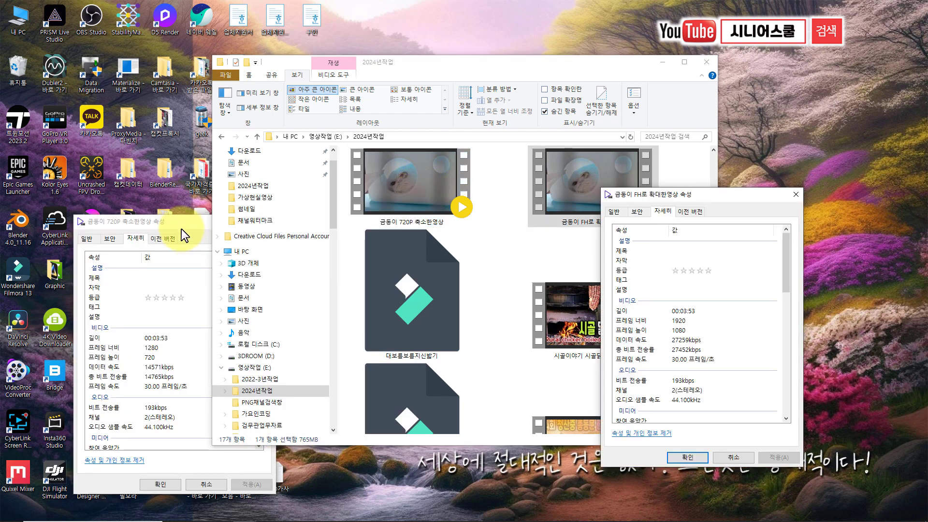
drag(181, 229, 502, 199)
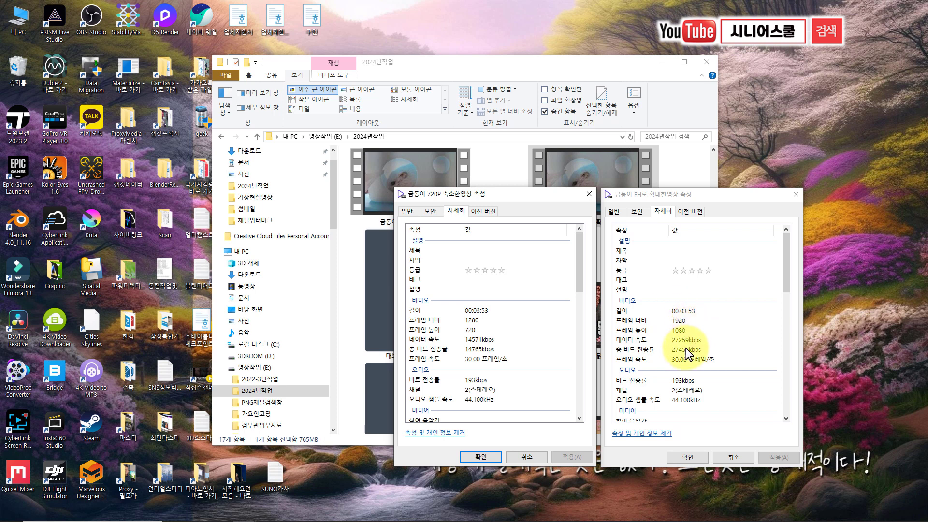
click(795, 195)
click(587, 195)
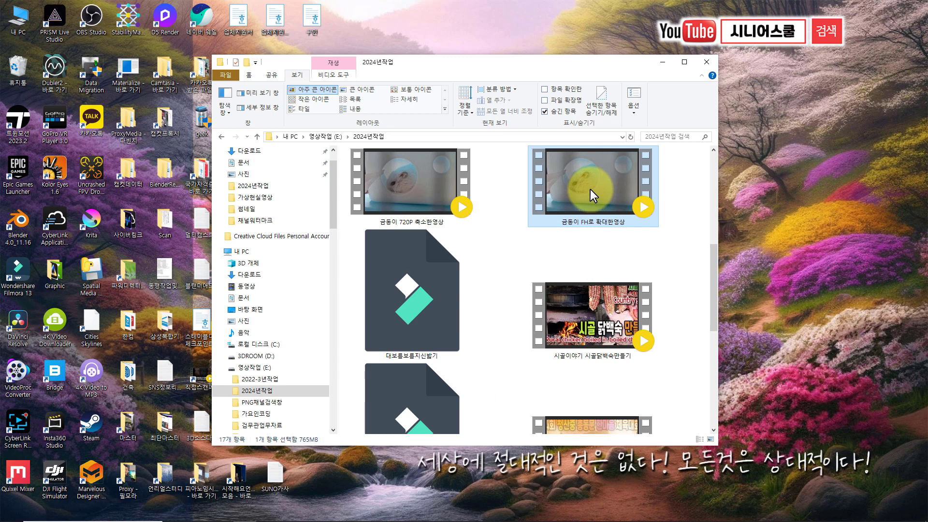
- Play 금동이 FH로 확대한영상 full screen in PotPlayer, jump to about 00:00:40, return to windowed view, and pause it
double_click(591, 190)
double_click(587, 197)
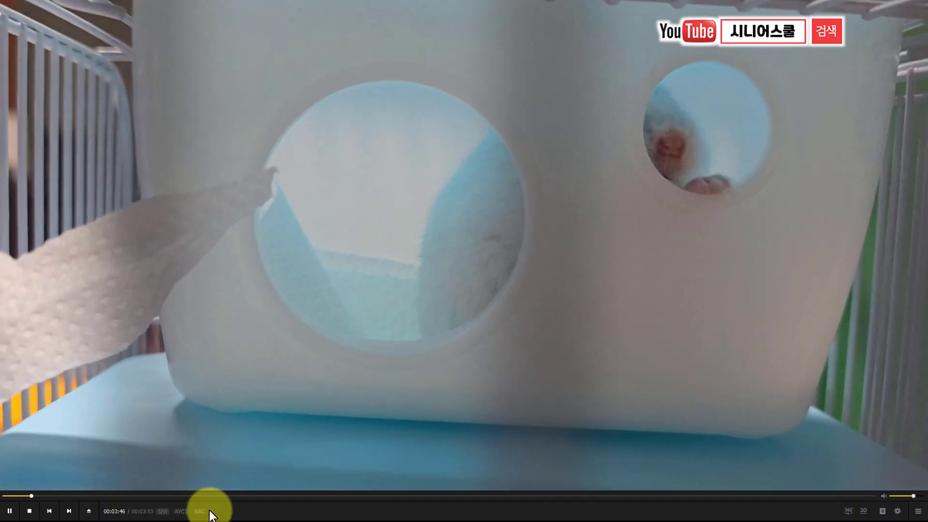
click(162, 496)
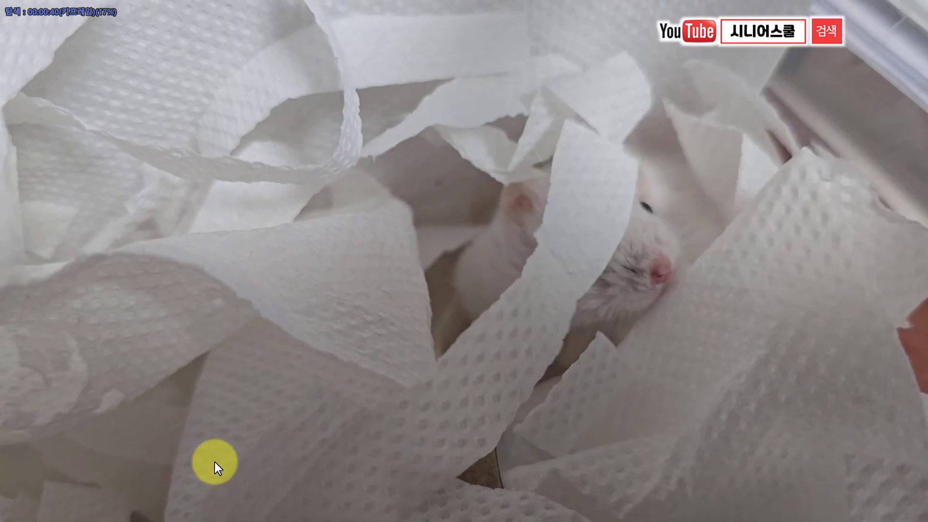
double_click(214, 462)
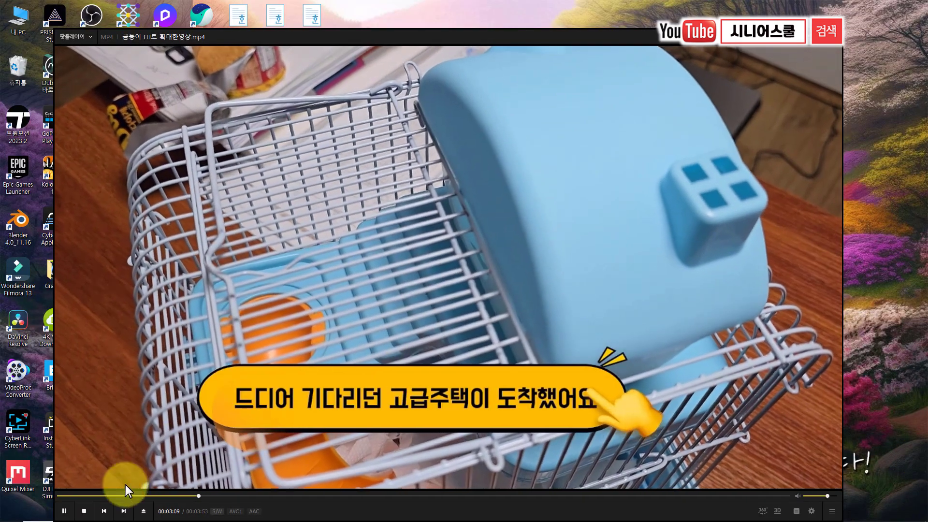
click(62, 513)
- Move the paused player and folder windows apart to show the video files, and bring the player back over the folder
drag(465, 33, 462, 20)
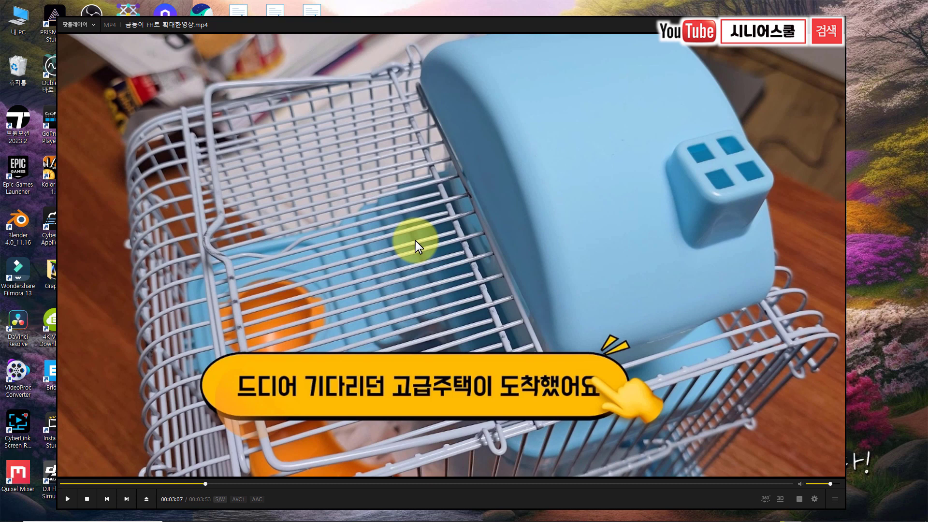
drag(313, 24, 676, 57)
drag(405, 63, 165, 59)
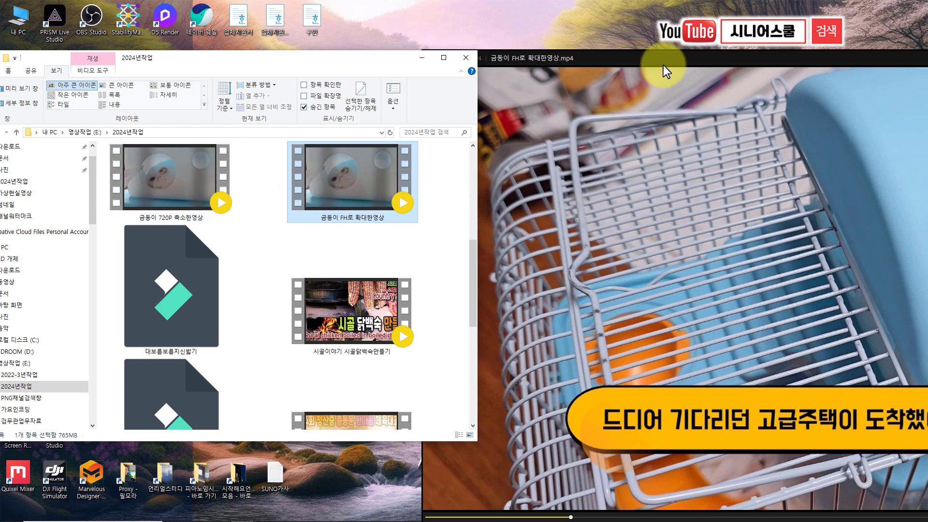
drag(667, 59, 396, 16)
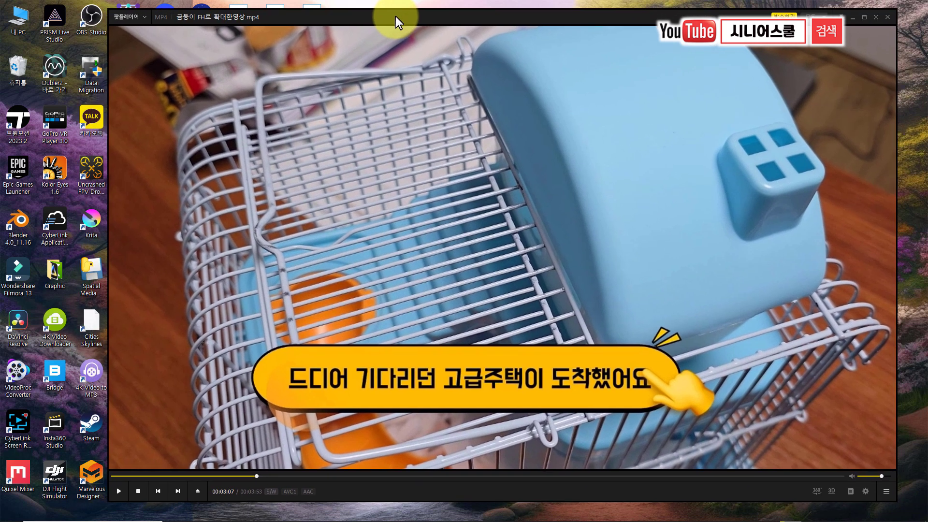